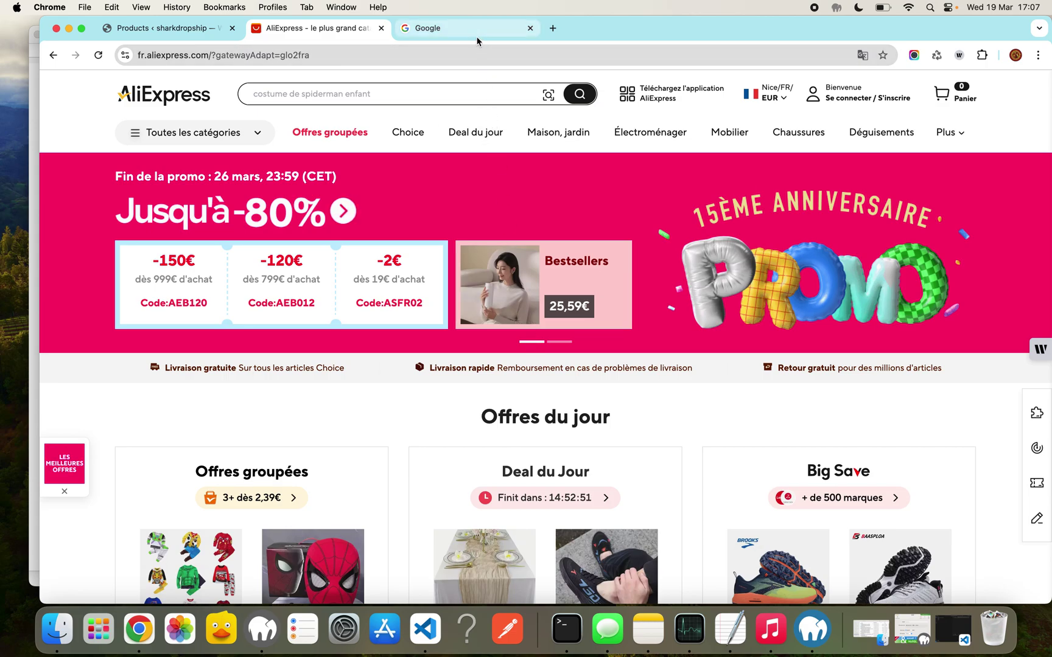
Search Google for 'sharkdropship chrome extension' to reach the SharkD Web Store listing.
click(475, 33)
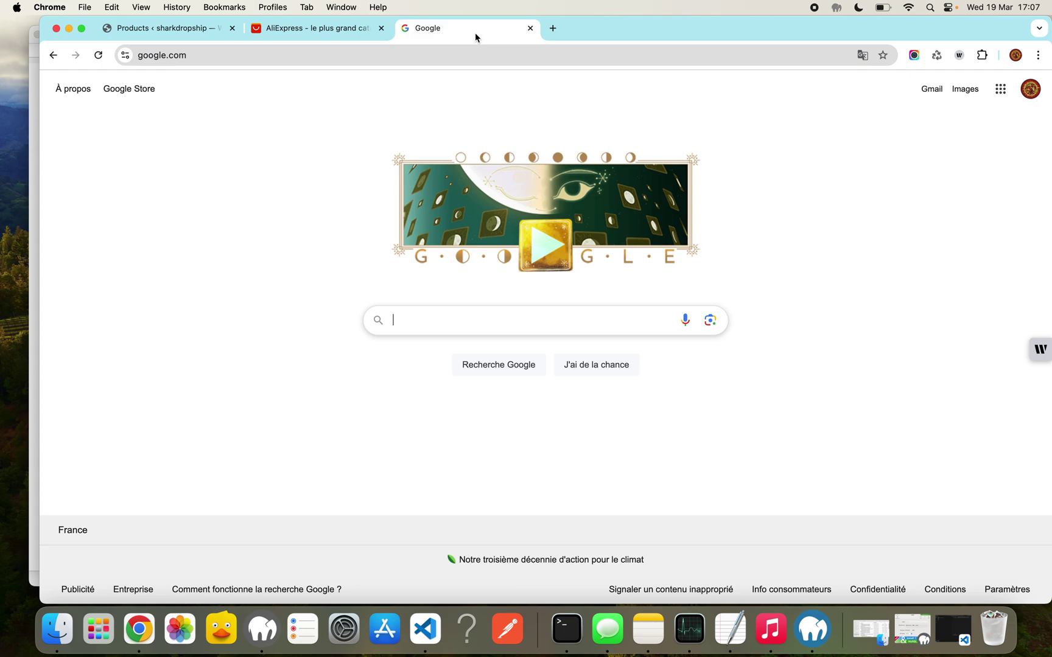
text(shark)
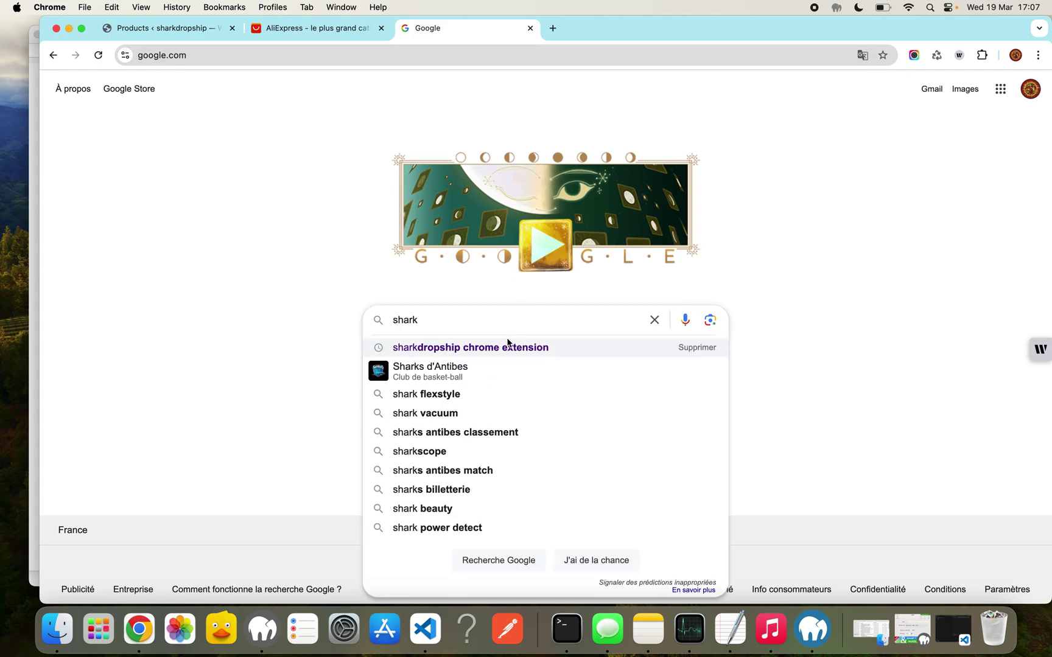
click(509, 345)
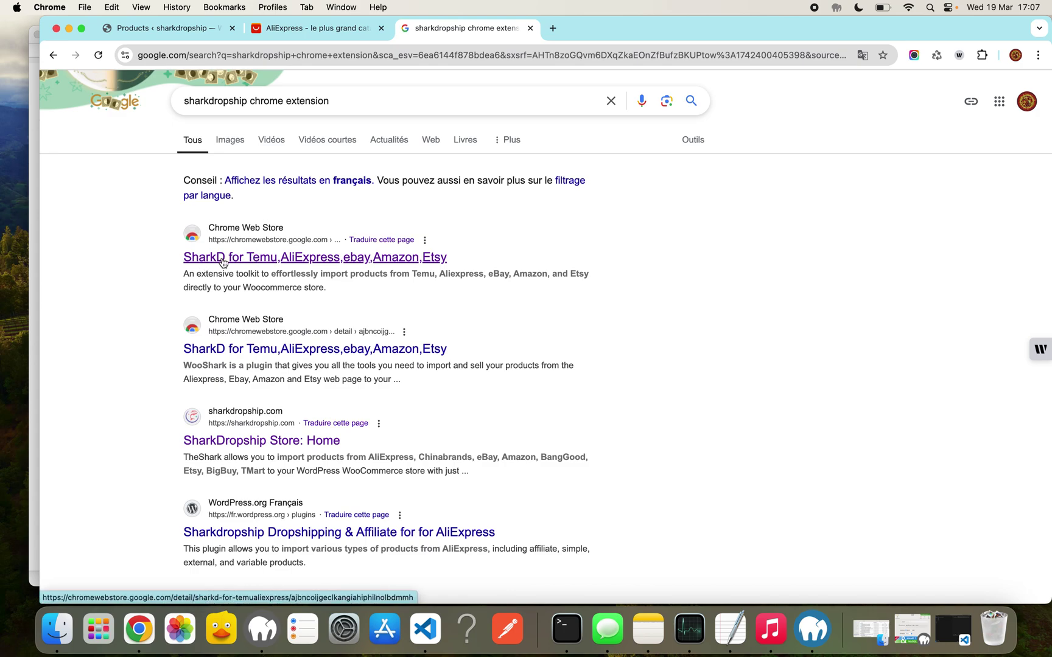
Add the SharkD extension to Chrome from its Web Store page and confirm the install.
click(264, 258)
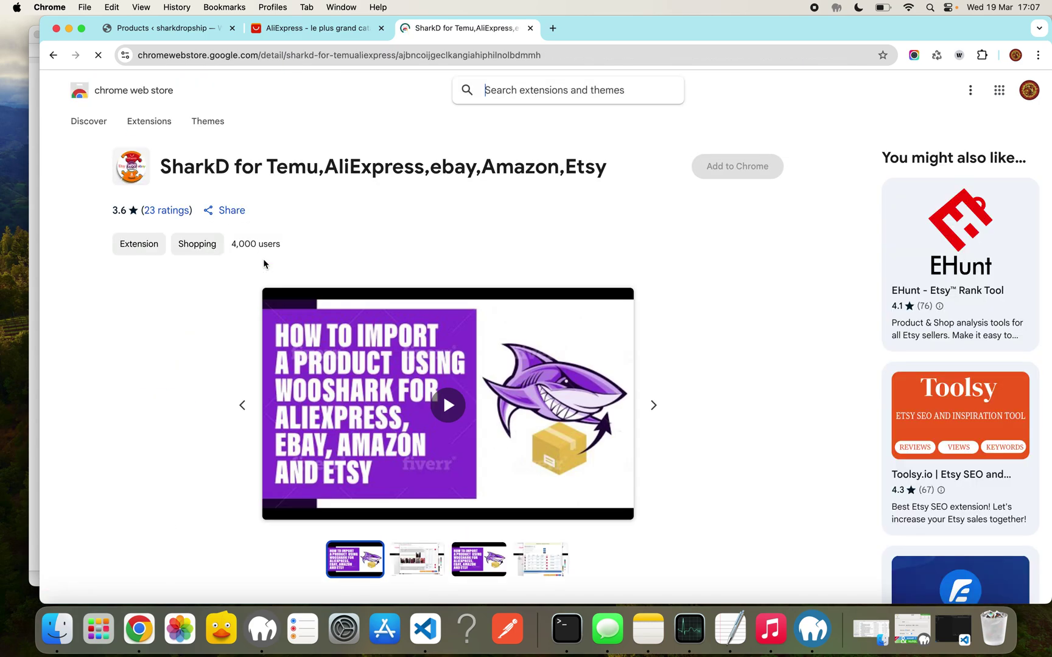
click(773, 170)
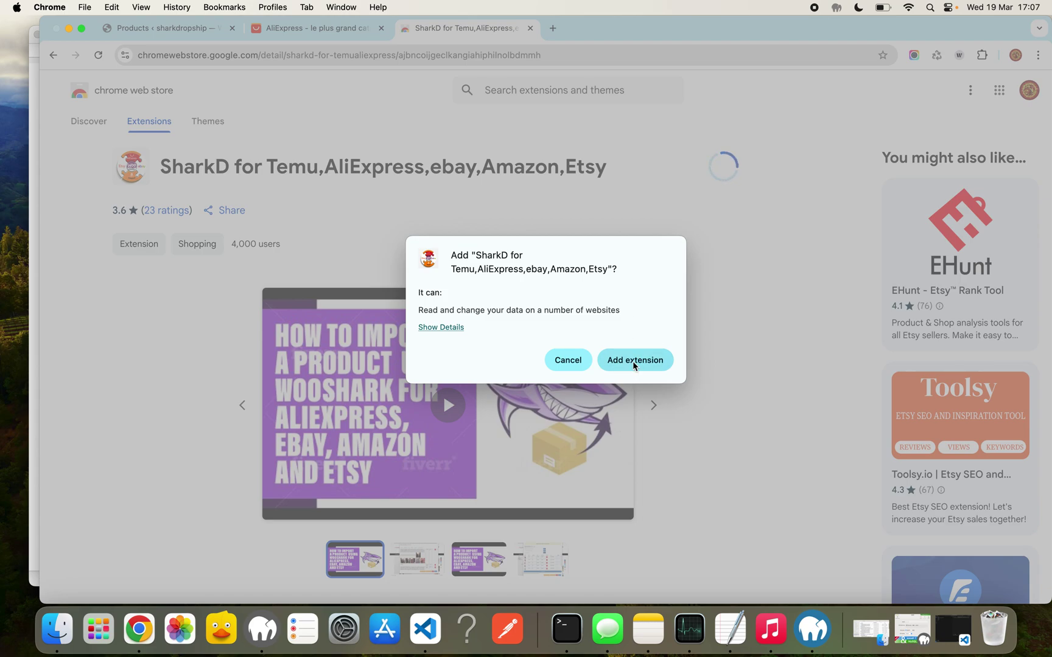
click(638, 365)
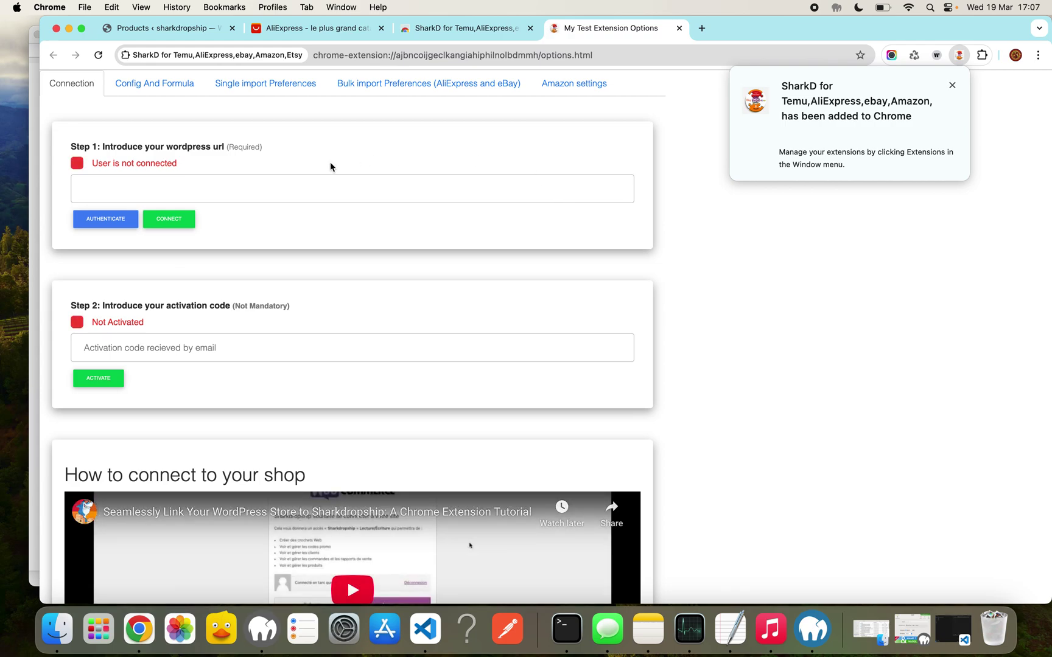
Copy the WordPress site address into SharkD's WordPress URL field.
click(164, 29)
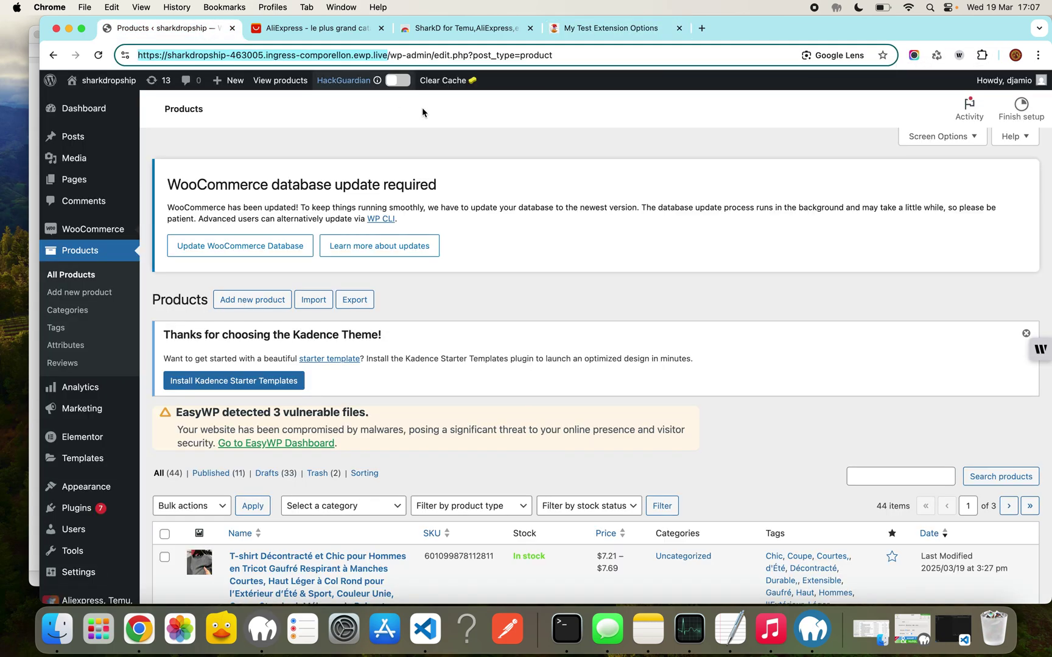
key(End)
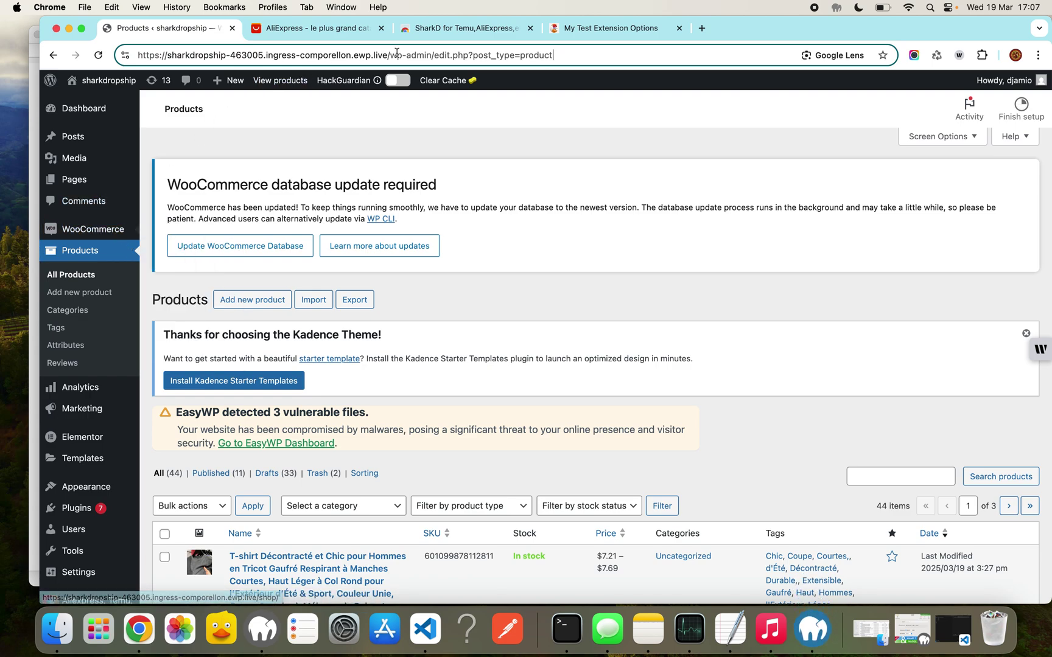
drag(392, 55, 136, 55)
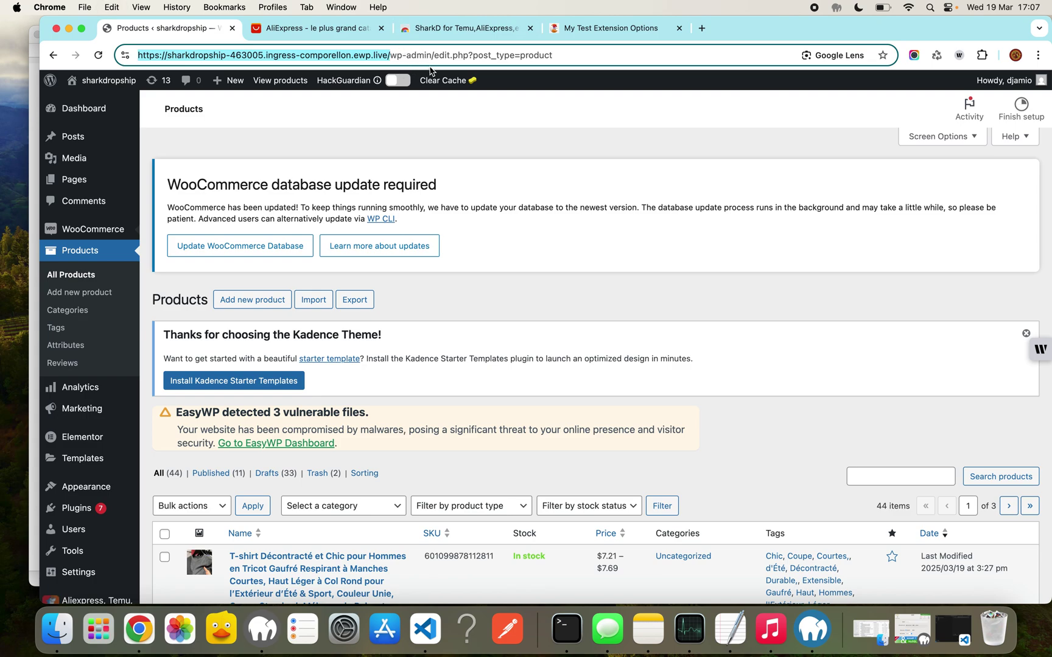
click(579, 25)
click(302, 197)
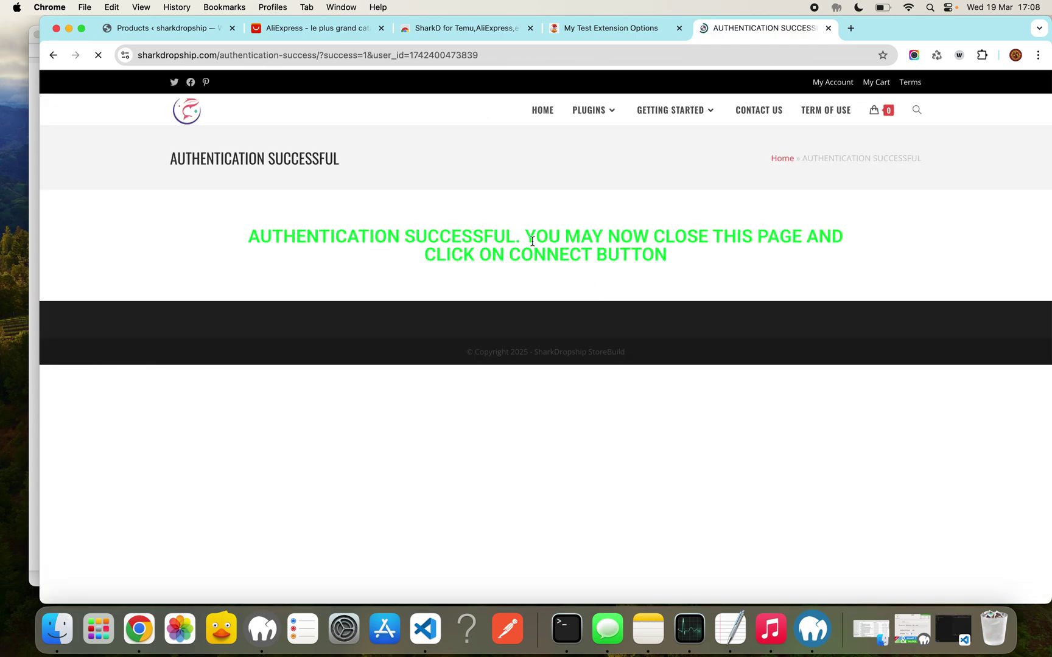
Close the Authentication Successful tab and press CONNECT to link SharkD to the WordPress shop.
click(829, 28)
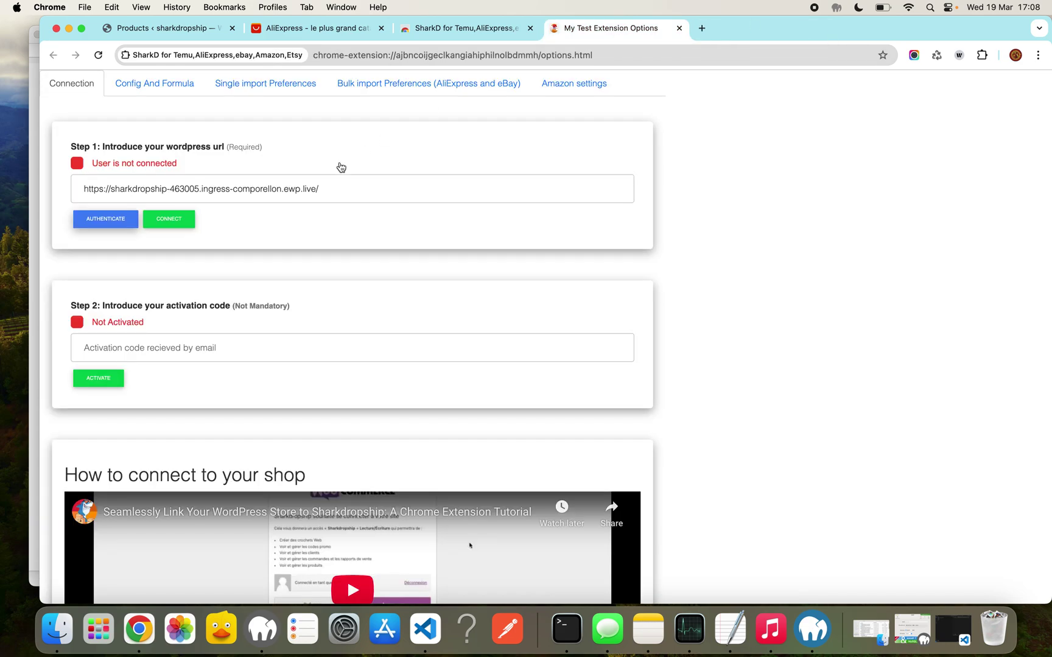
click(179, 224)
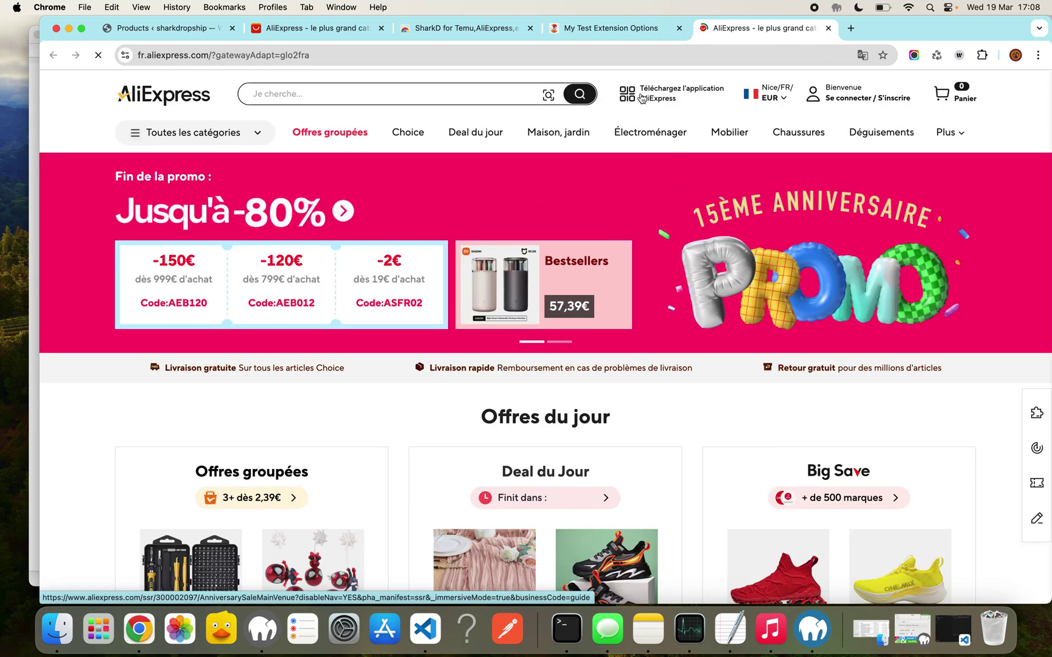
scroll(456, 382, down, 1)
scroll(456, 382, down, 5)
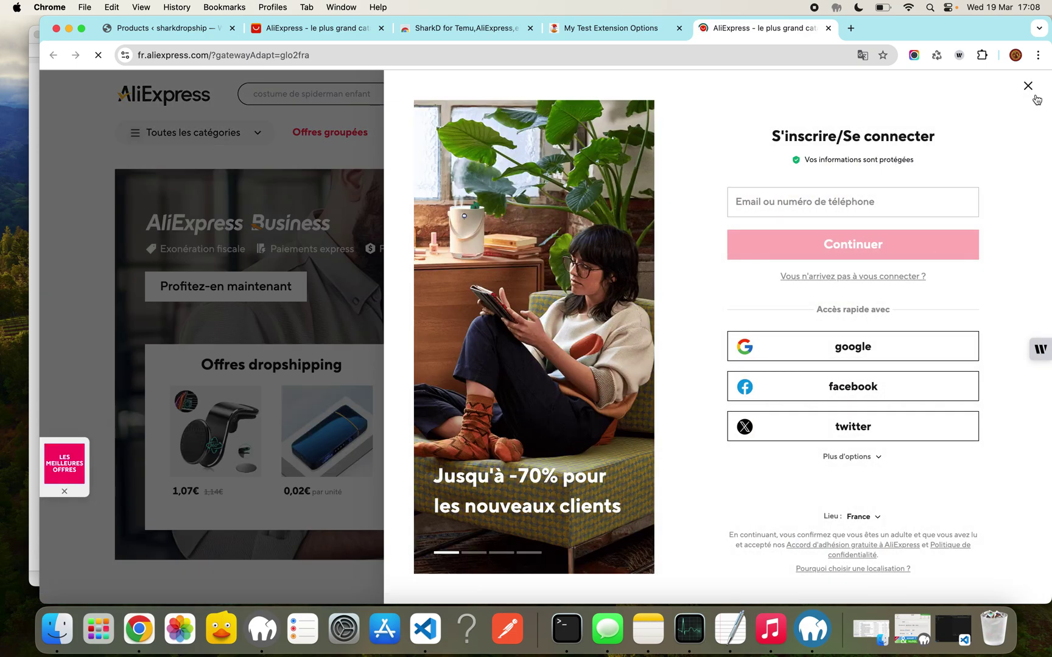
Dismiss the AliExpress sign-in popups and open the black crop top product page.
click(1028, 87)
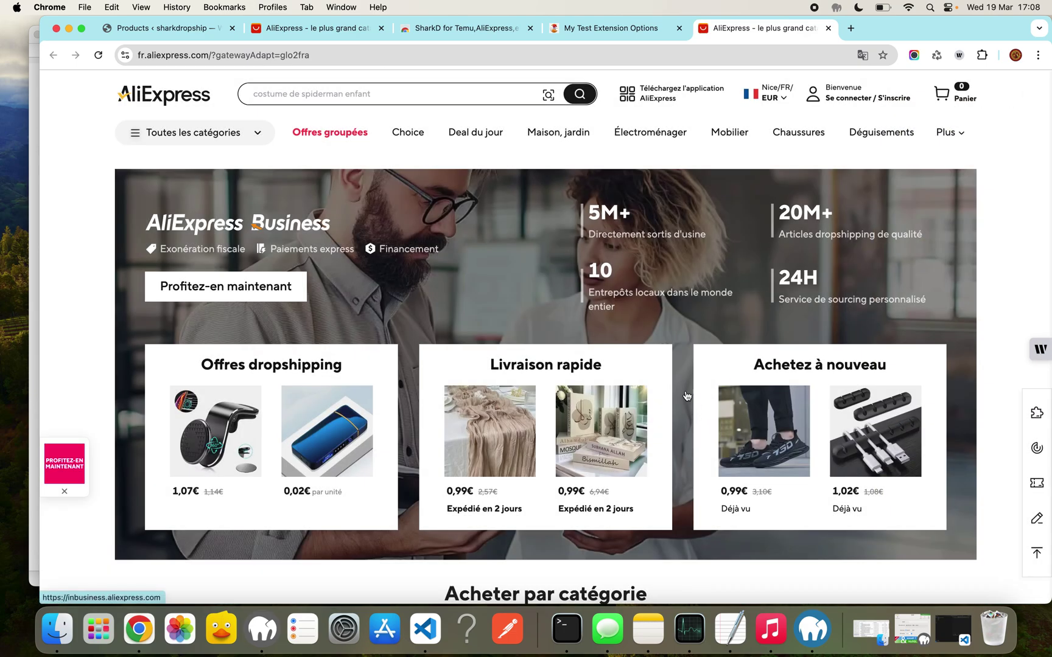
scroll(600, 297, down, 2)
scroll(599, 294, down, 5)
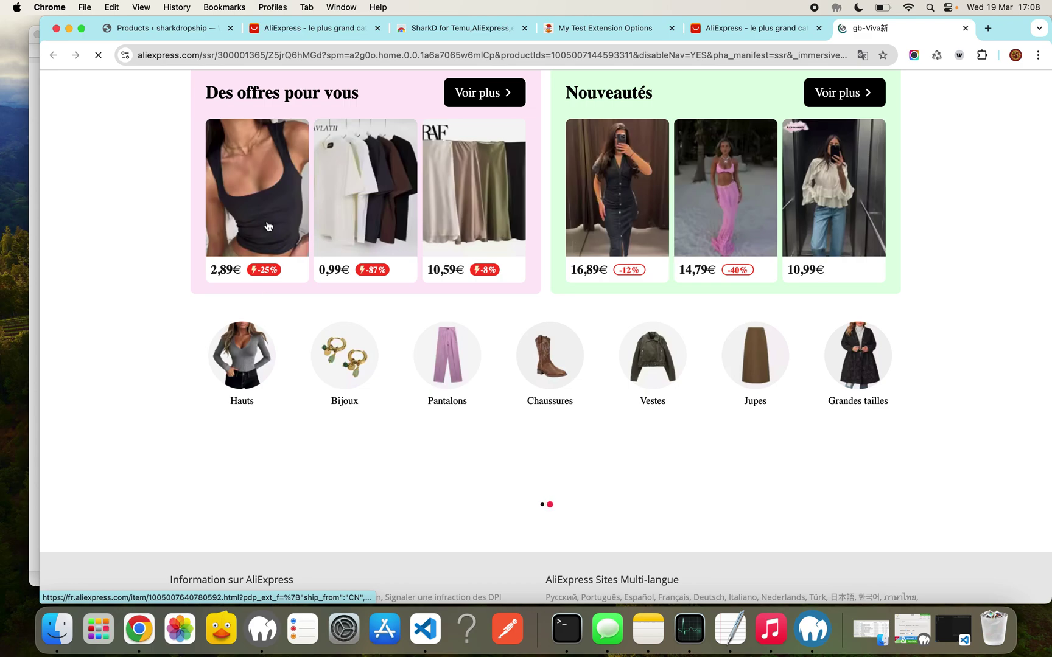
click(266, 226)
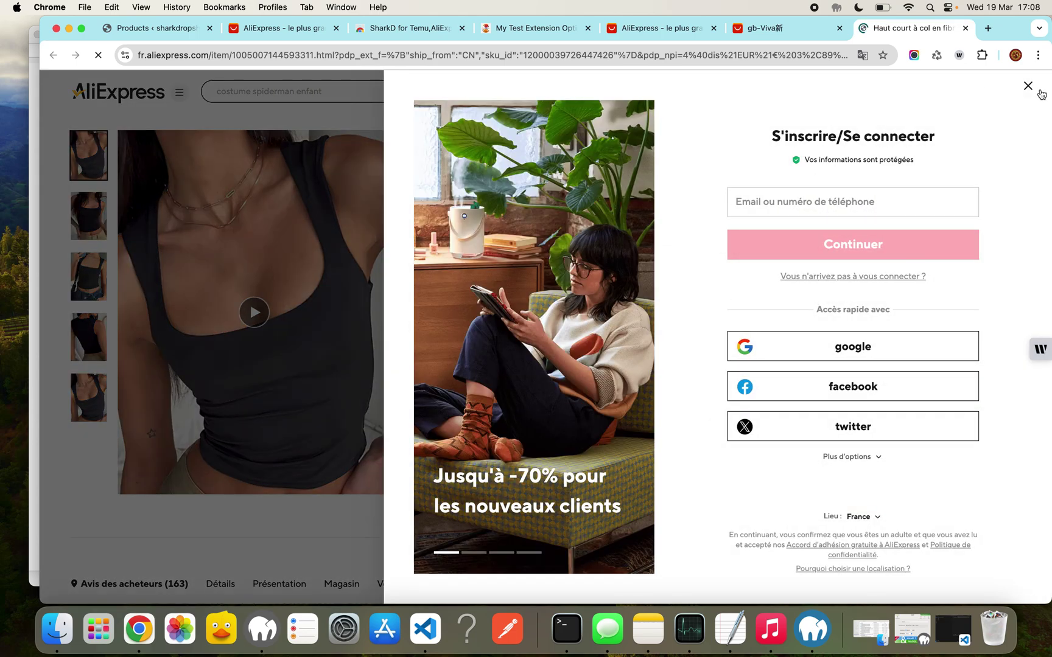
click(1028, 86)
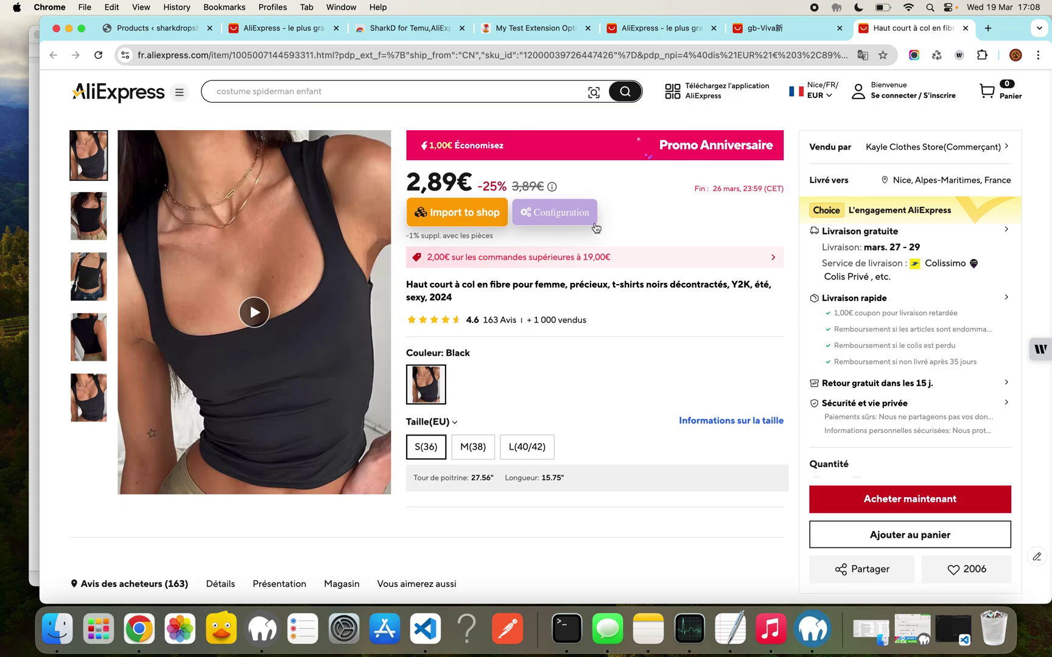
Open the crop top's import form and browse Description, Gallery, Reviews, Additional data, Tags, ending on Variations.
click(481, 219)
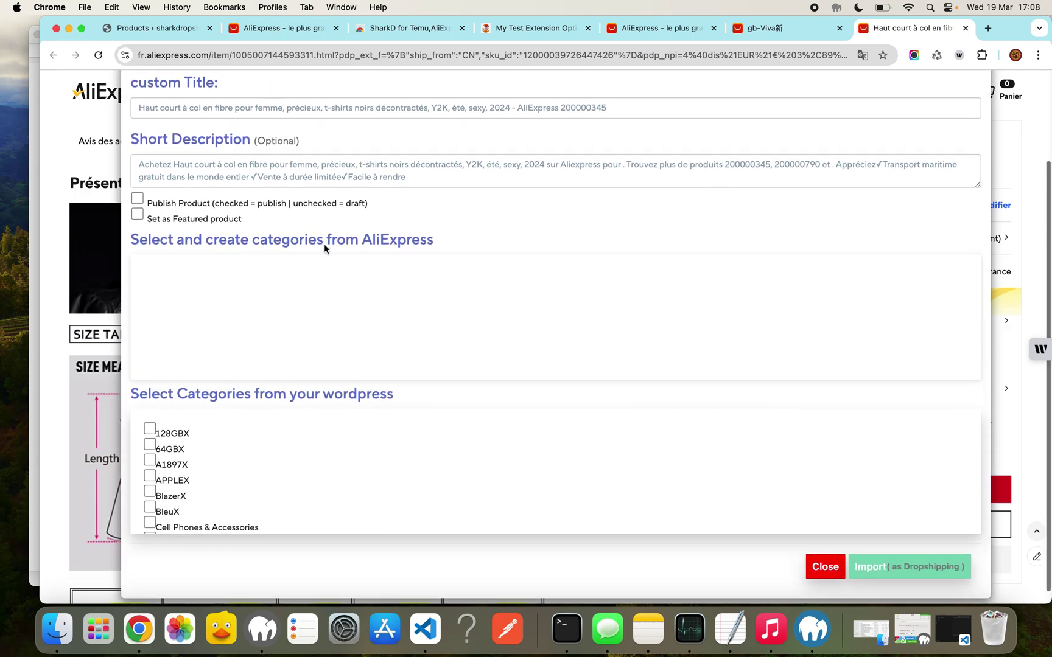
scroll(324, 244, up, 1)
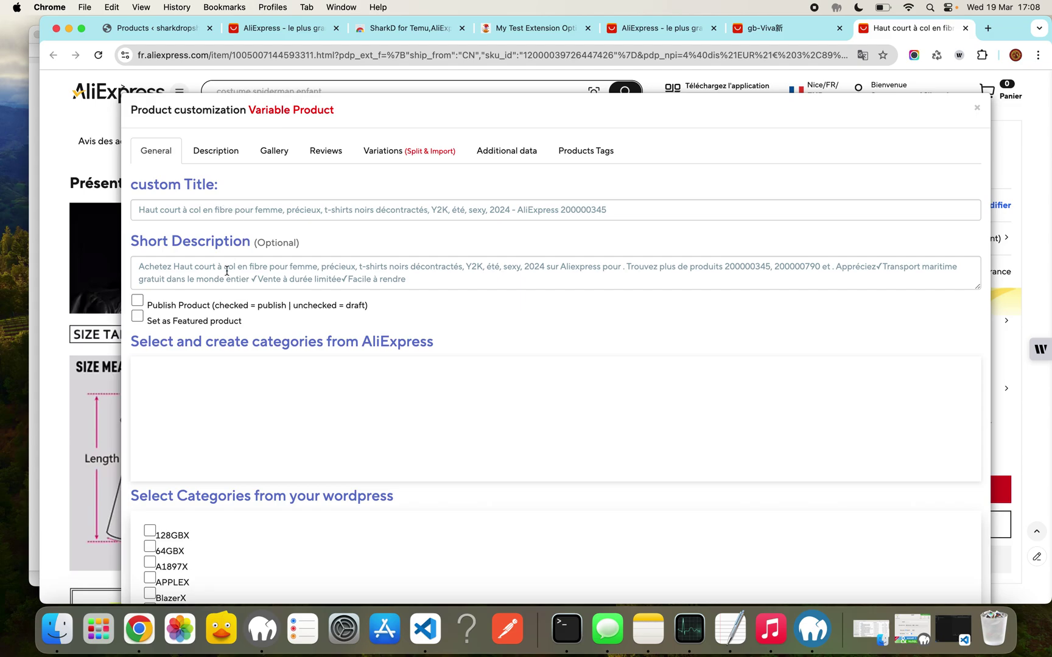
click(222, 153)
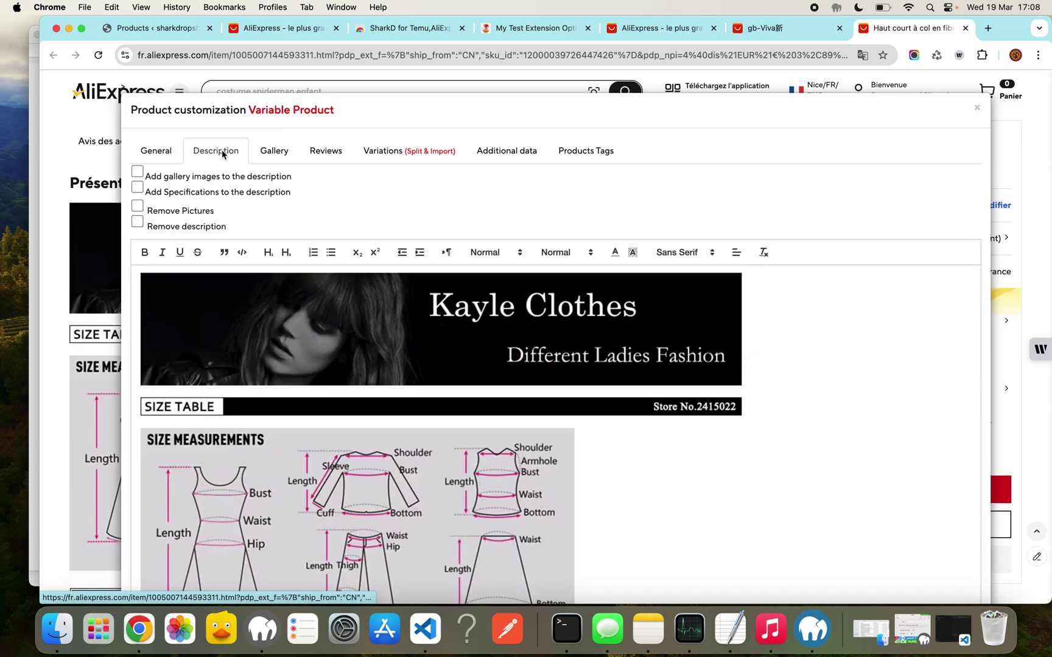
scroll(343, 266, down, 5)
scroll(317, 188, down, 5)
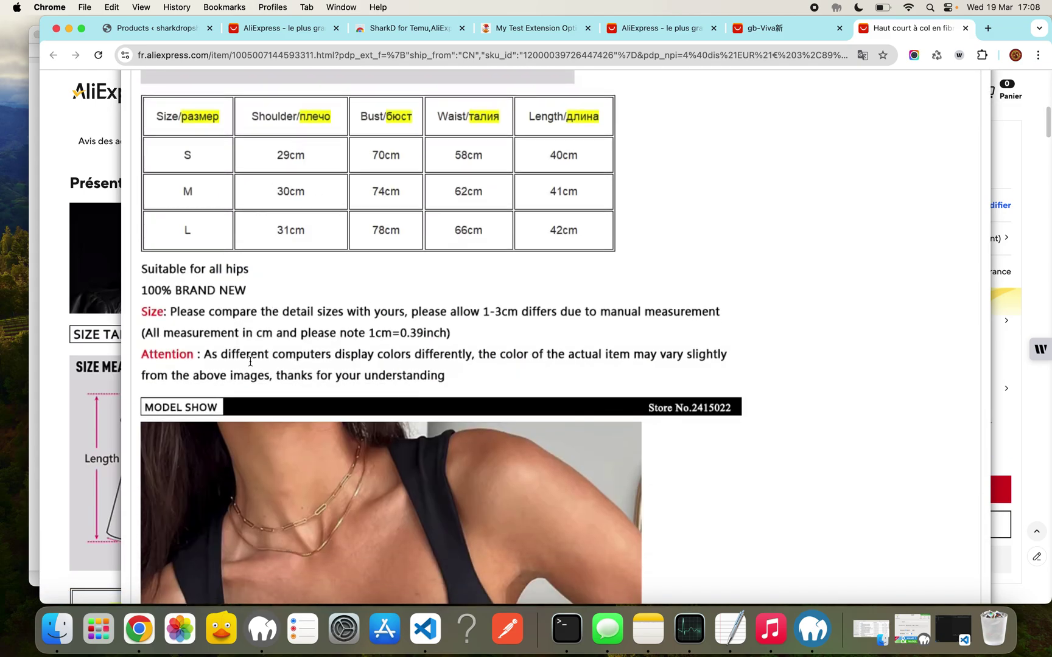
scroll(249, 362, up, 10)
click(280, 160)
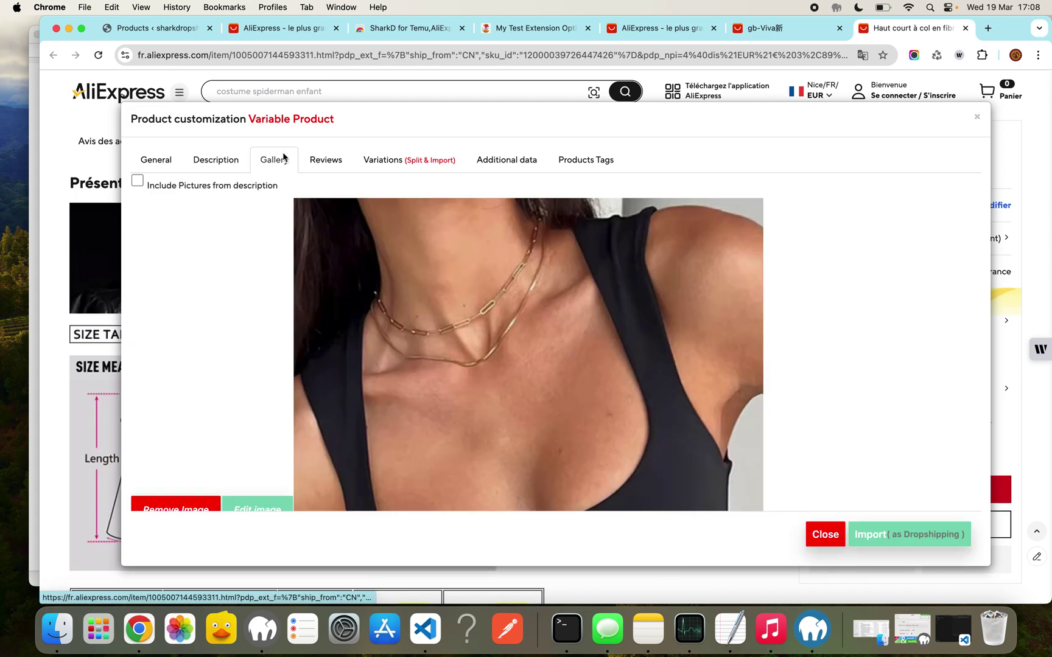
scroll(311, 177, down, 5)
scroll(308, 192, up, 5)
click(325, 159)
click(404, 165)
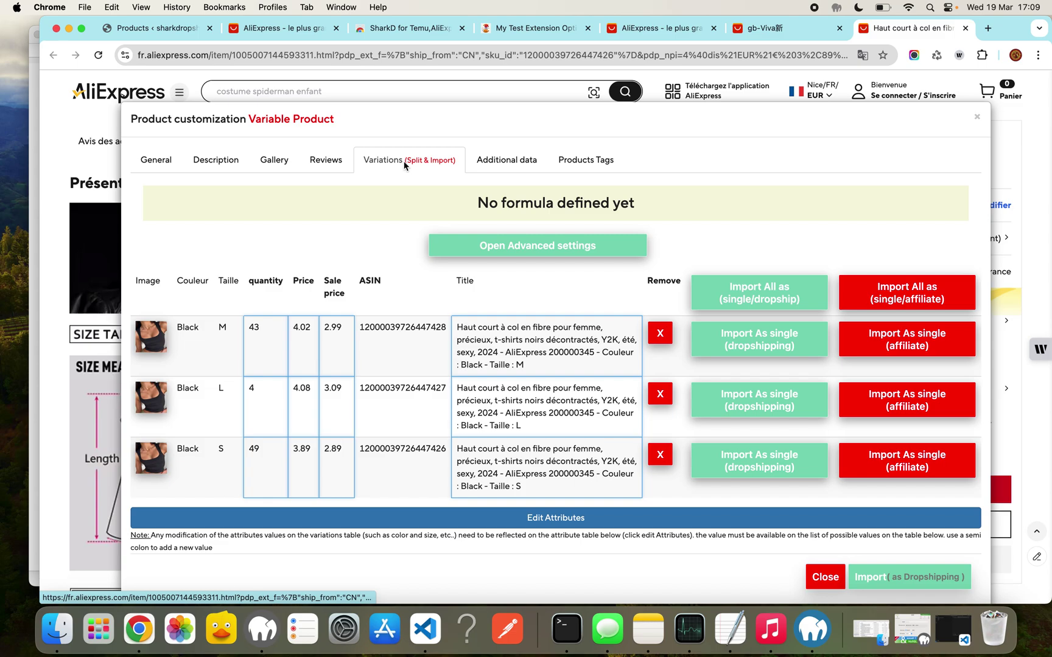
click(484, 163)
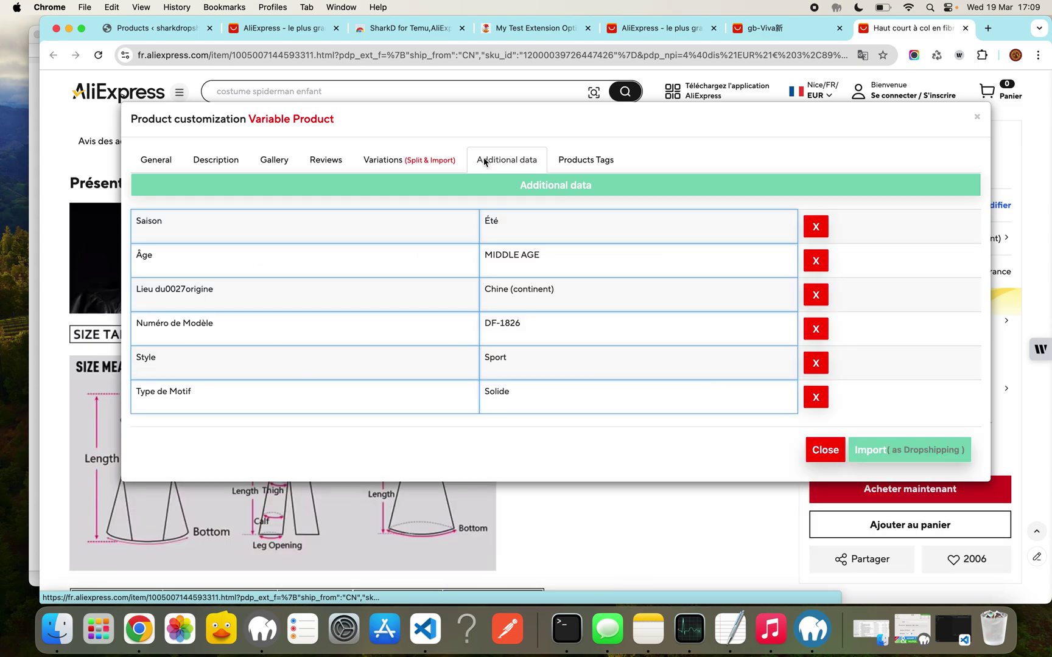
click(586, 160)
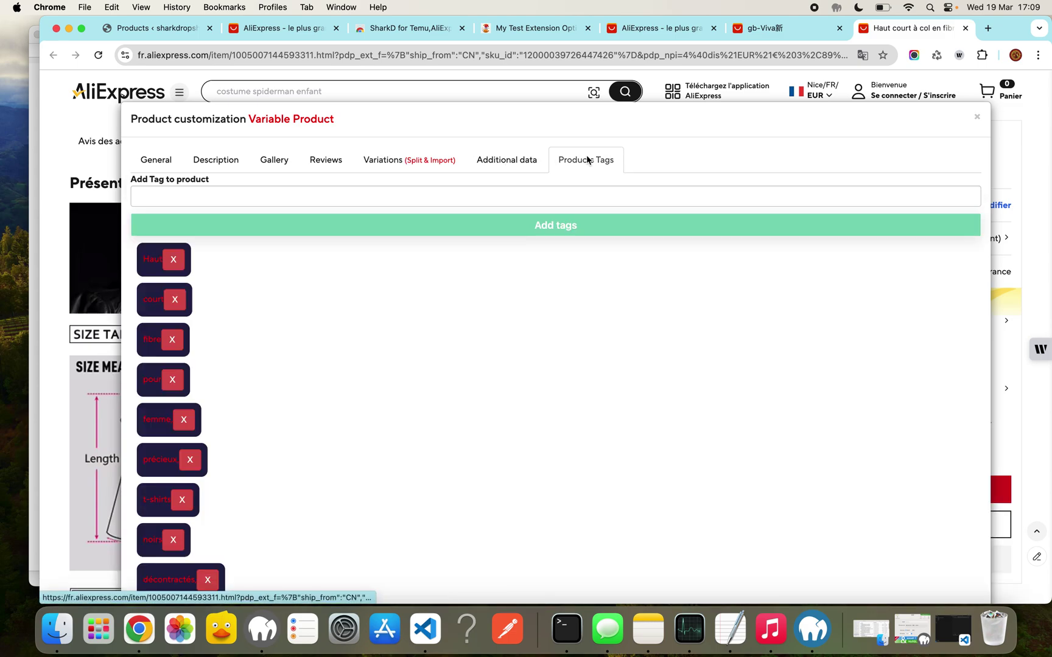
click(435, 167)
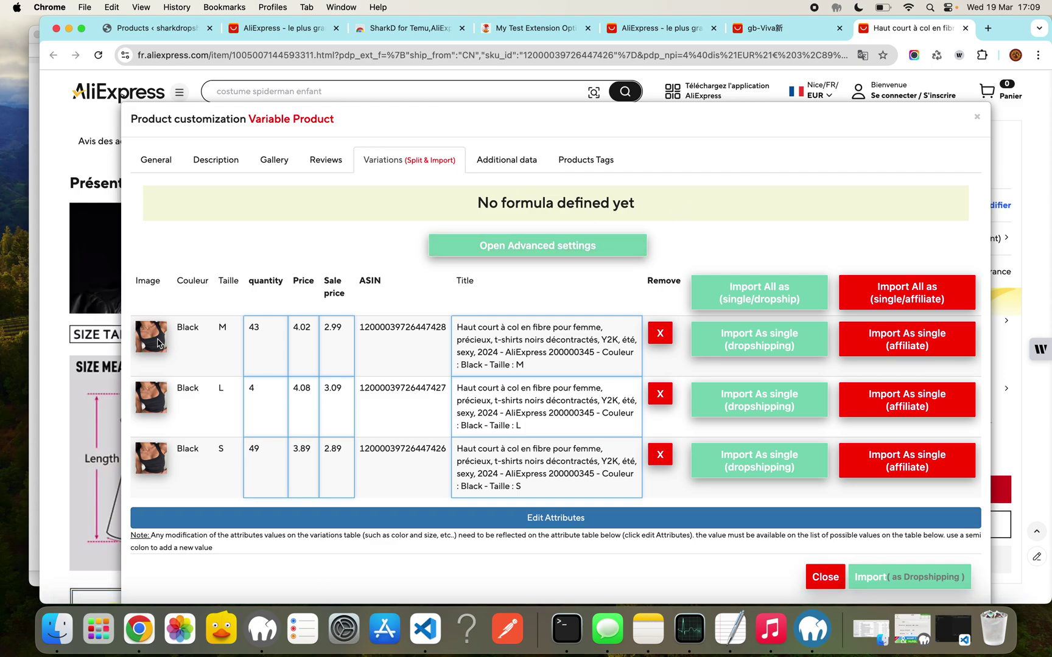
scroll(148, 382, down, 1)
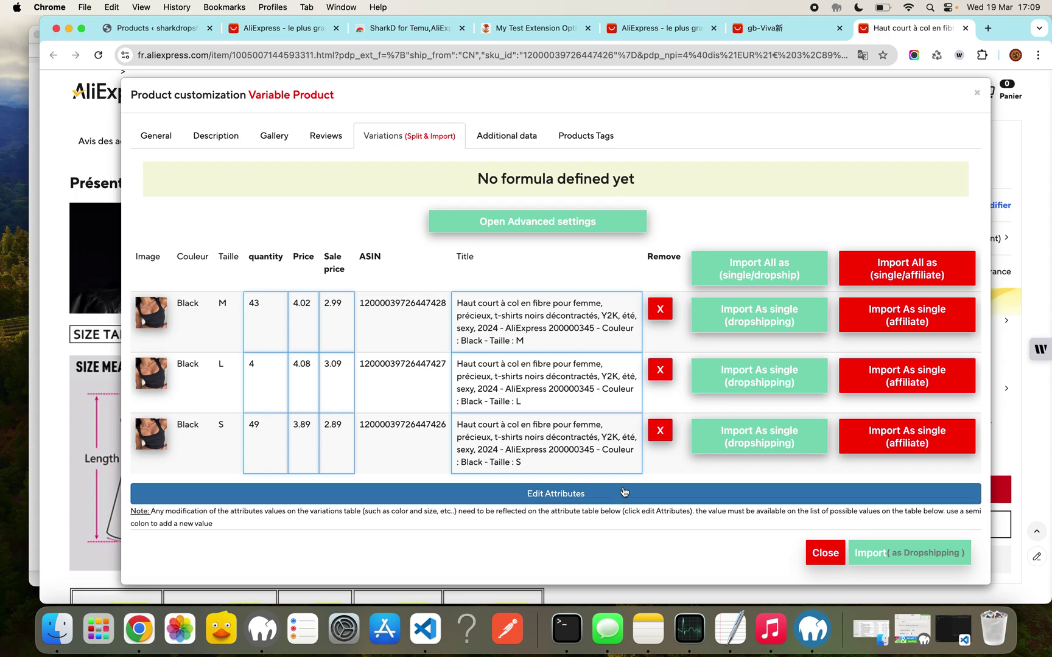
Import the crop top as Dropshipping, then reload the WordPress Products list to see the draft.
click(898, 558)
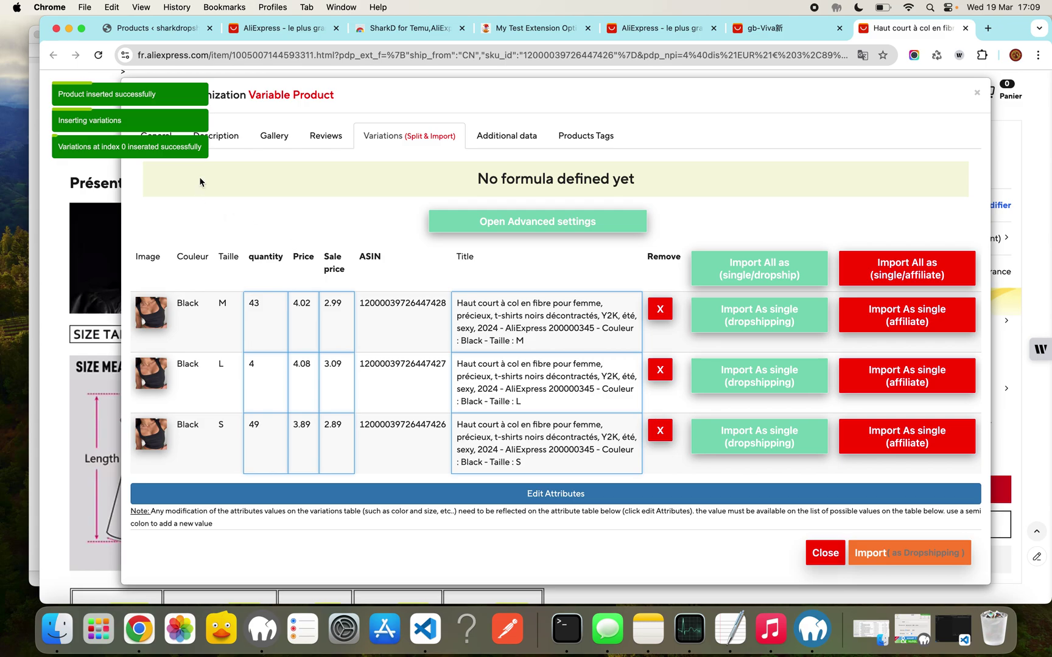
click(144, 33)
click(91, 253)
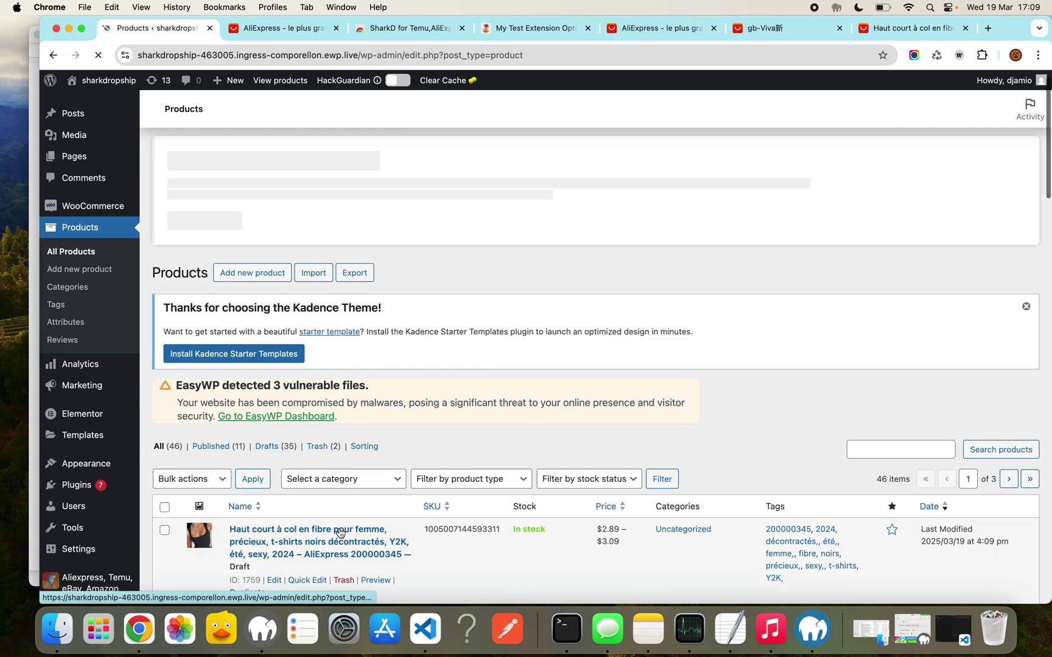
Open the 'Haut court à col en fibre…' draft from the Products list for editing.
click(339, 532)
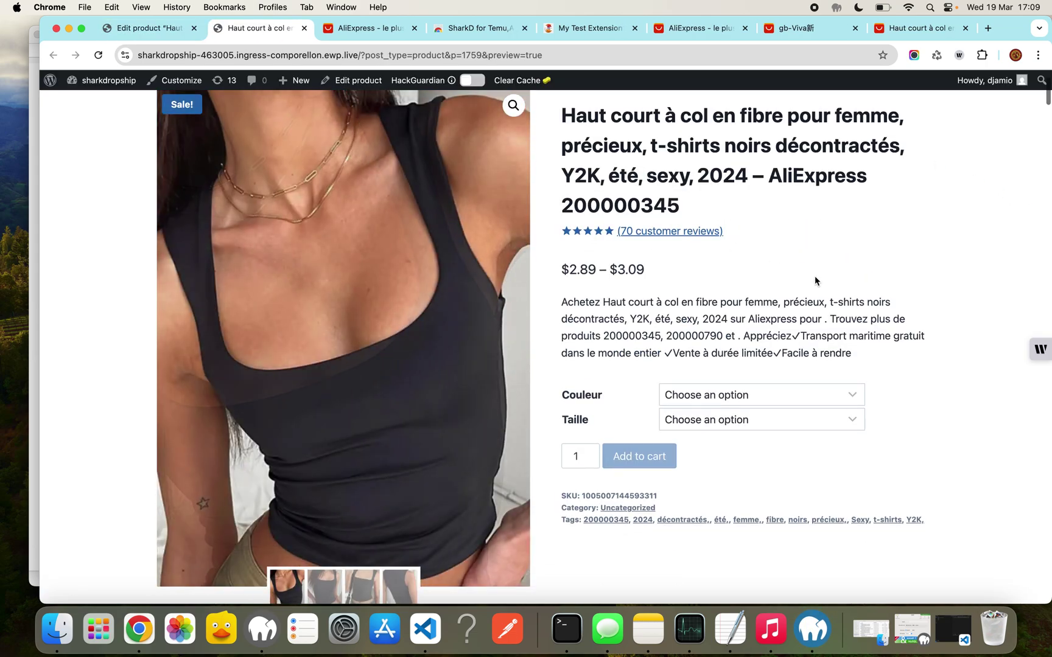
scroll(781, 276, down, 2)
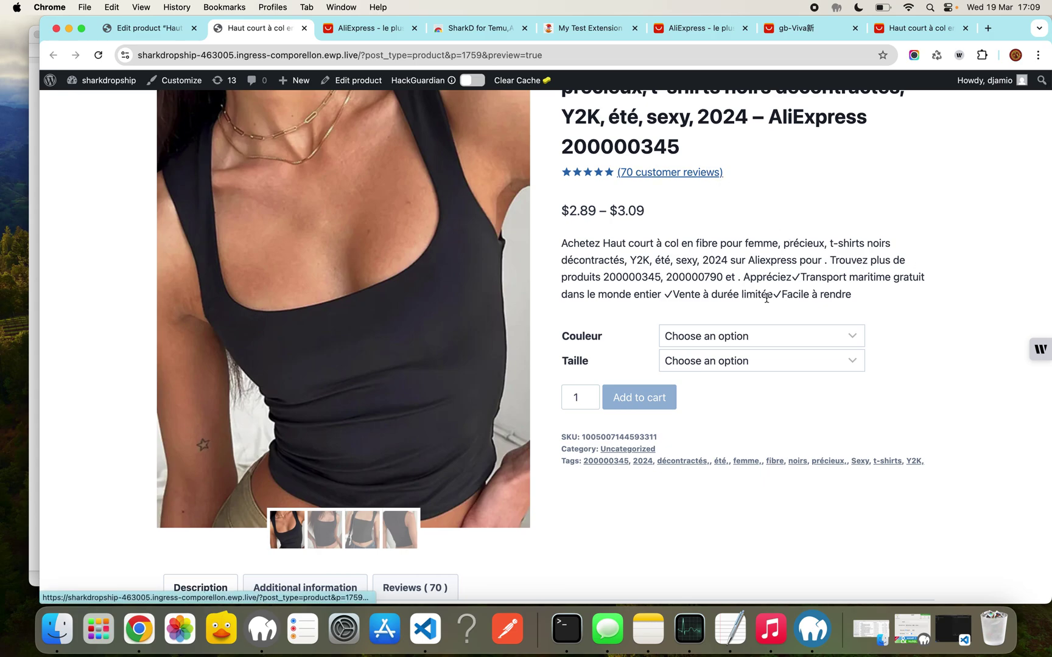
Browse the storefront preview's colour options, customer reviews and description text.
click(748, 338)
click(673, 174)
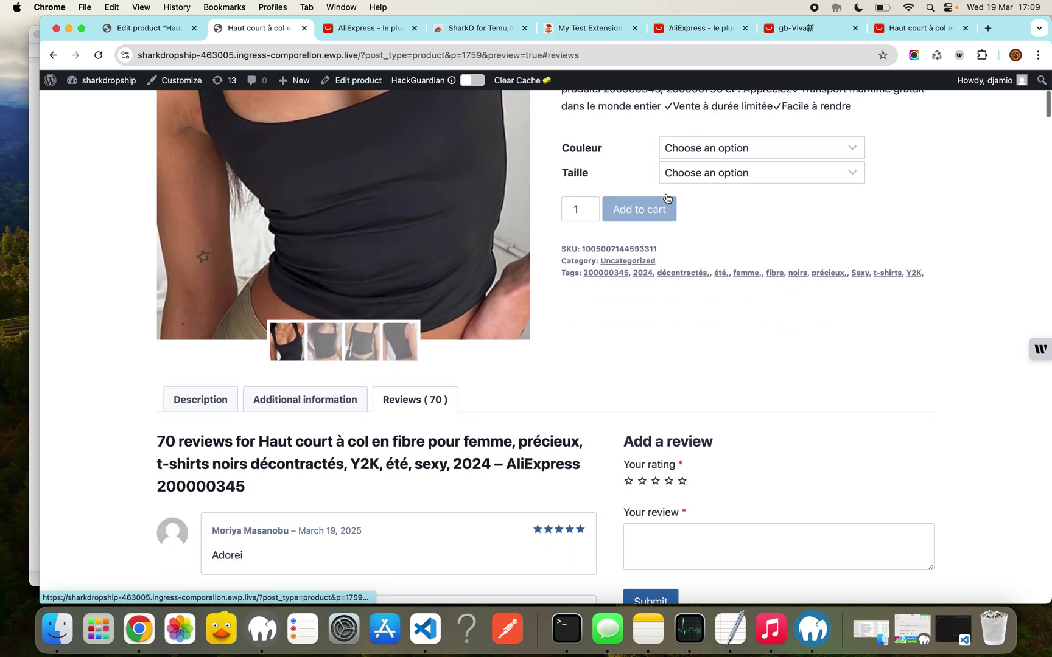
scroll(428, 313, down, 5)
scroll(427, 313, down, 2)
scroll(428, 313, down, 5)
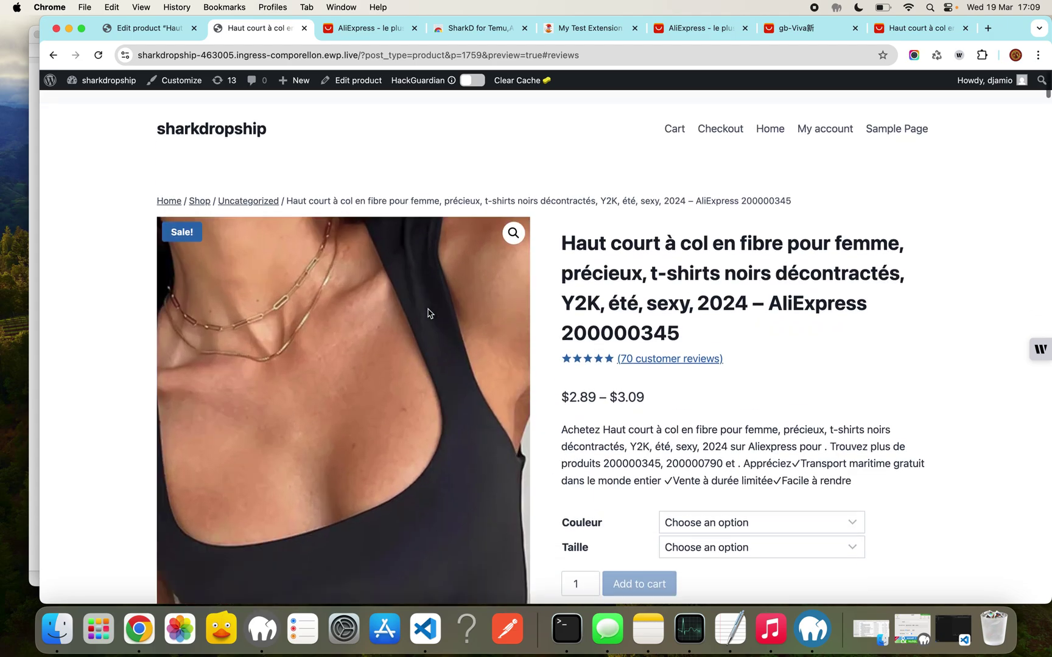
scroll(426, 308, down, 2)
scroll(280, 270, down, 1)
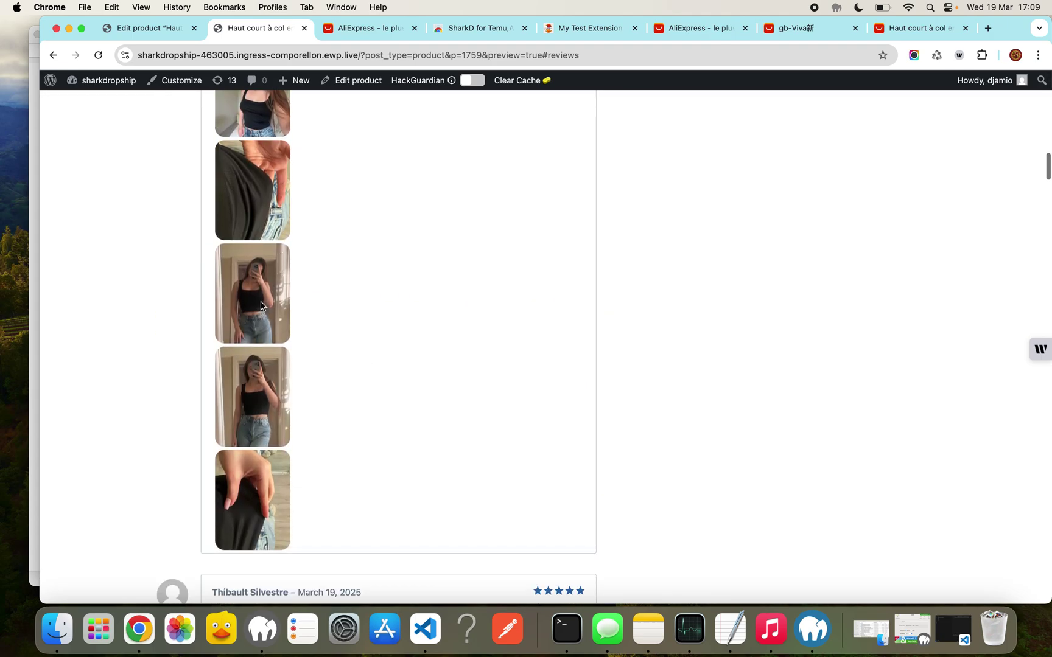
scroll(264, 306, down, 1)
scroll(257, 355, down, 5)
scroll(255, 354, down, 1)
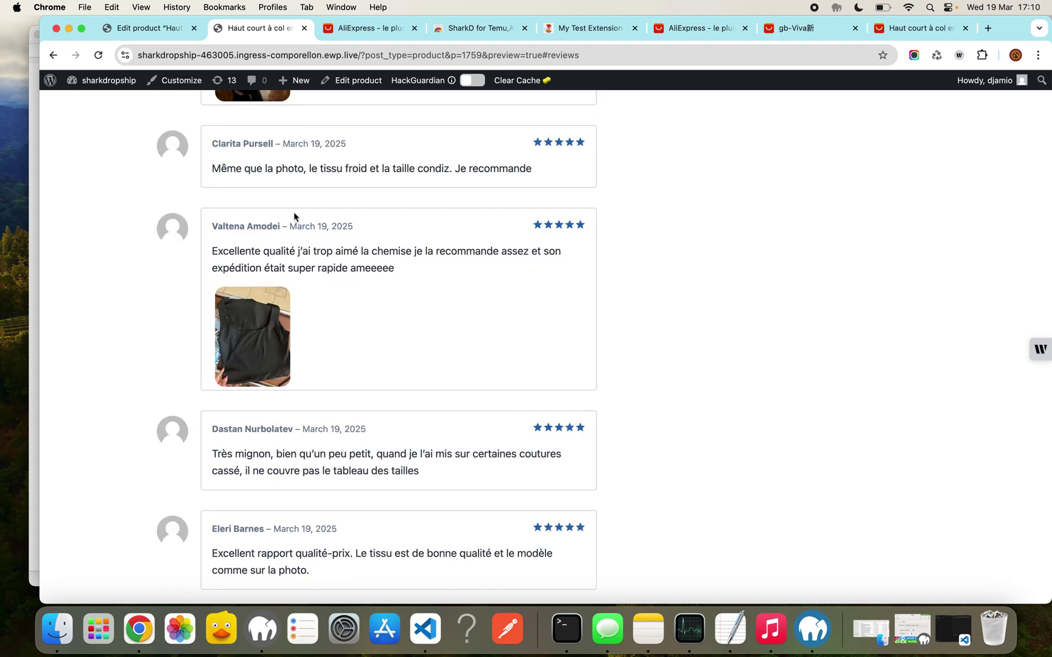
scroll(304, 271, down, 4)
scroll(313, 315, down, 5)
scroll(312, 314, down, 2)
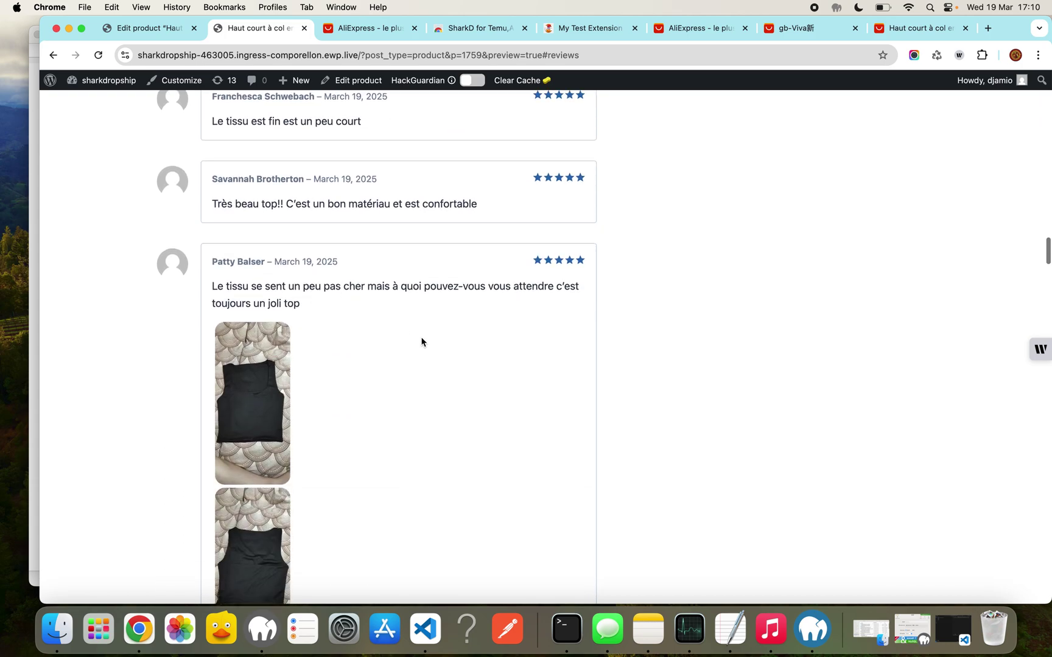
scroll(443, 340, down, 5)
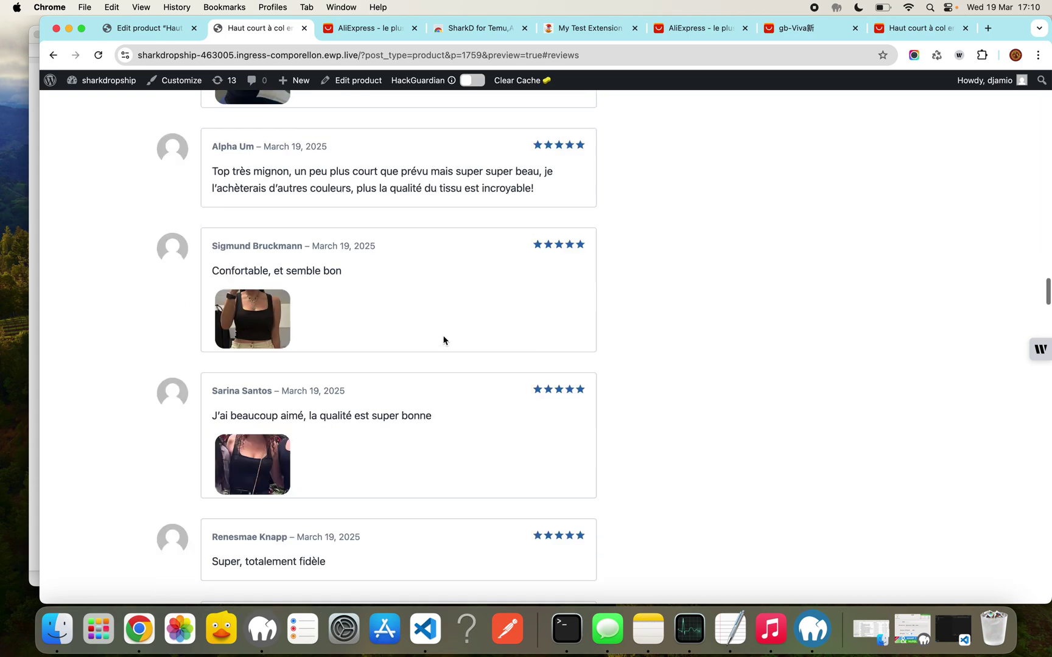
scroll(444, 341, down, 5)
scroll(444, 340, down, 4)
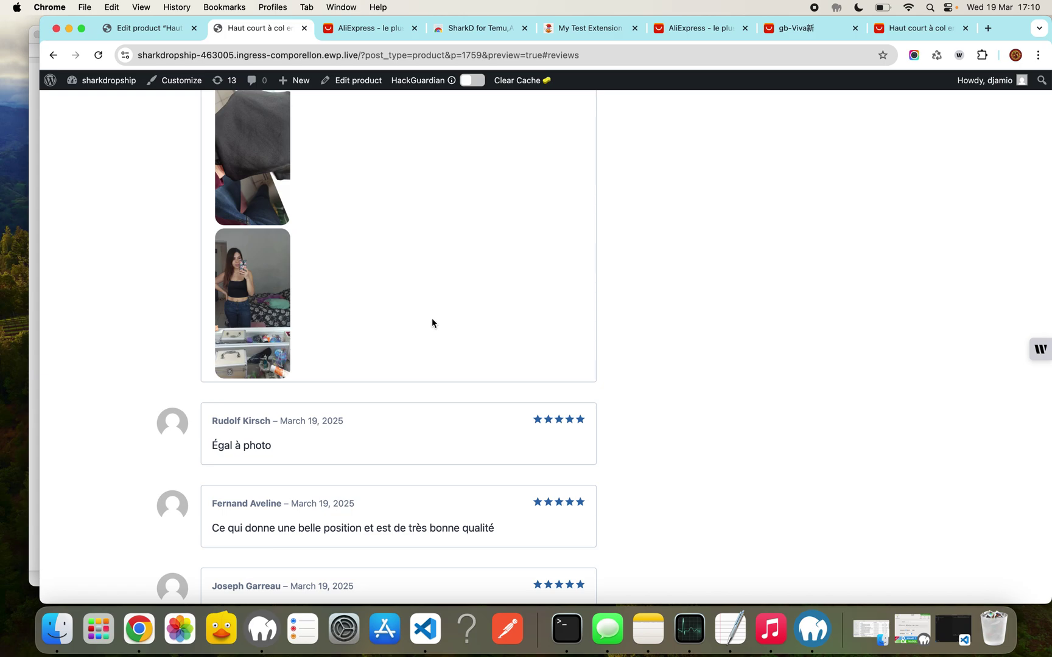
scroll(433, 323, up, 10)
scroll(414, 285, up, 15)
scroll(410, 232, down, 3)
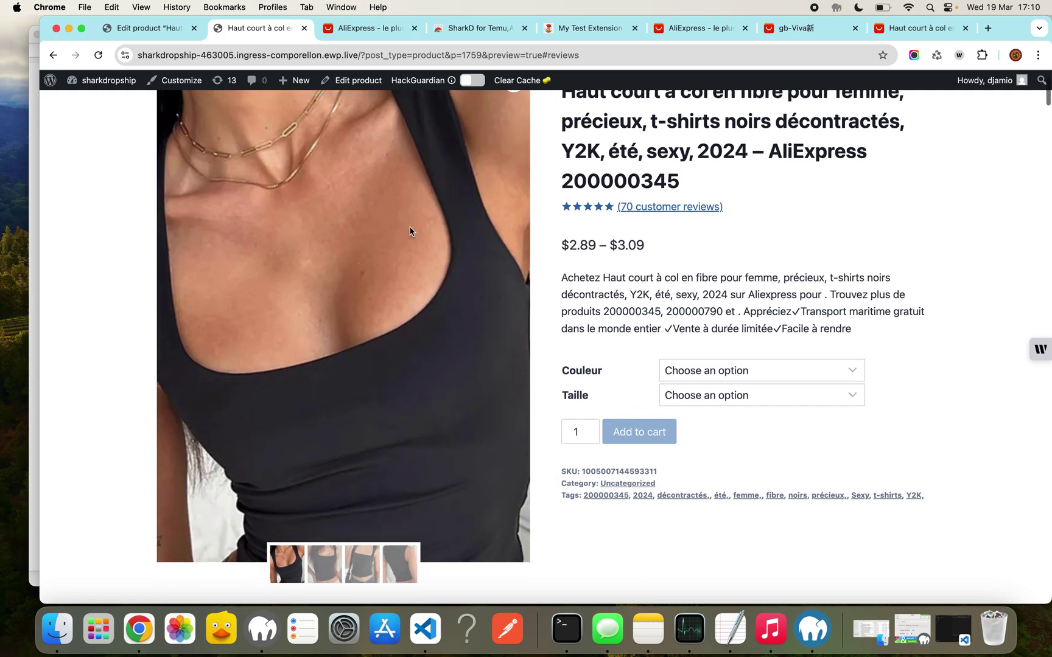
triple_click(631, 279)
scroll(660, 156, up, 3)
scroll(649, 246, down, 5)
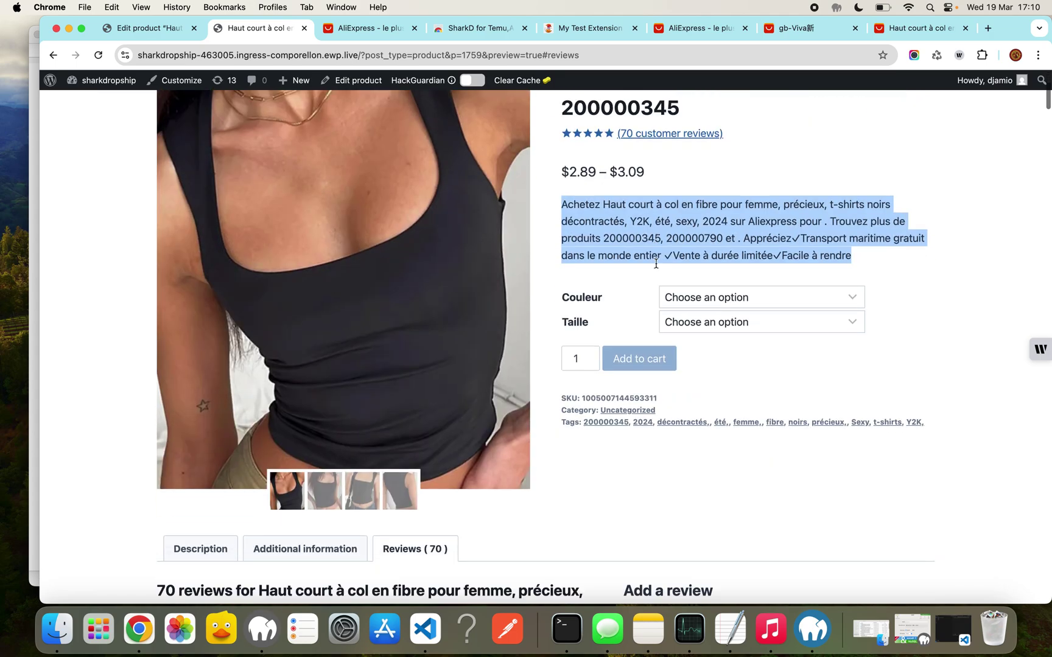
Select colour Black and size M to show $2.99, then view Additional information and Description.
click(712, 297)
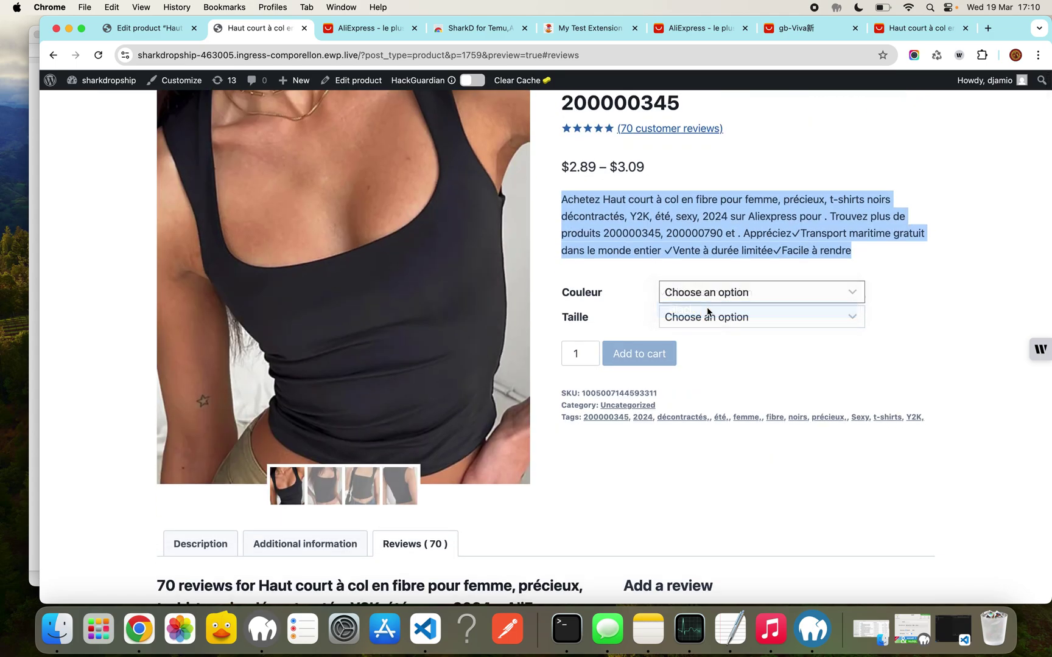
click(708, 316)
click(707, 353)
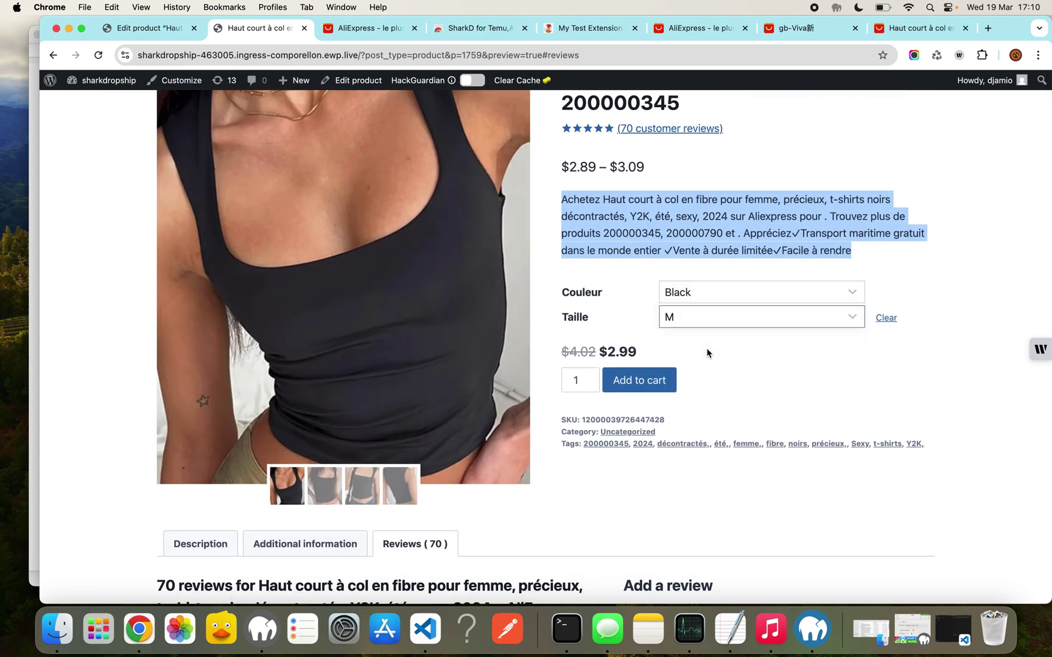
scroll(625, 351, down, 5)
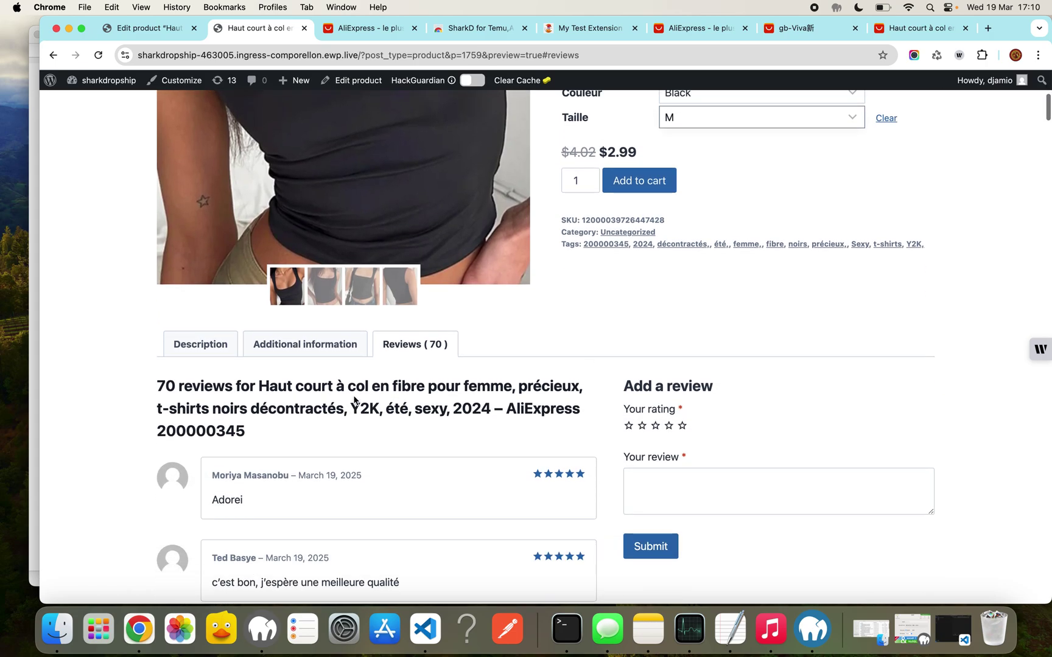
click(298, 353)
click(211, 347)
scroll(316, 417, down, 5)
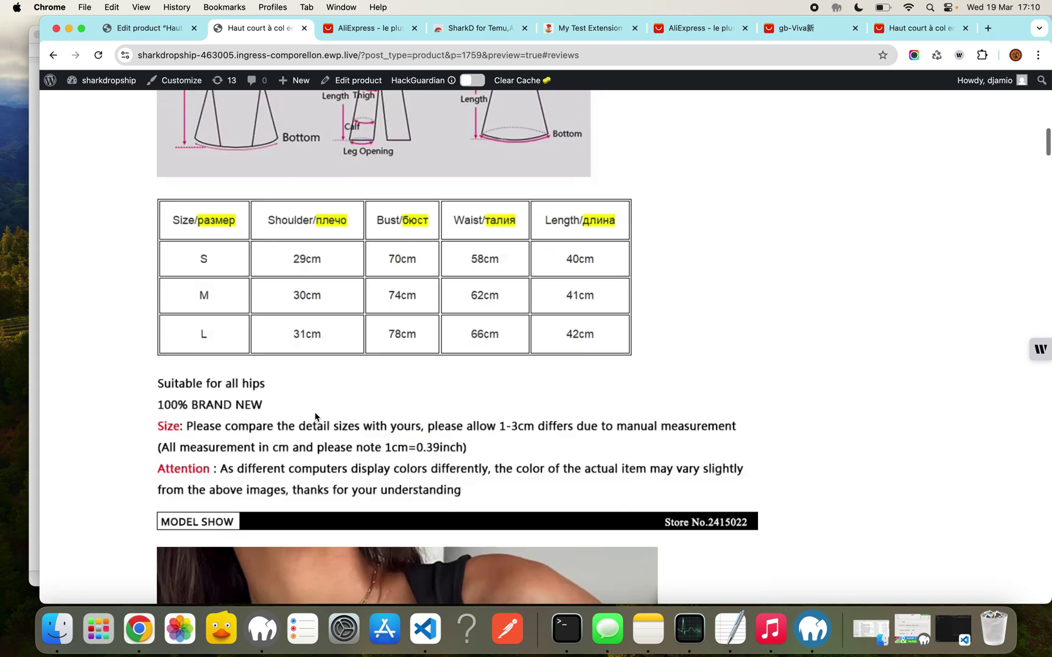
scroll(315, 417, down, 5)
scroll(315, 416, down, 5)
scroll(315, 416, down, 5)
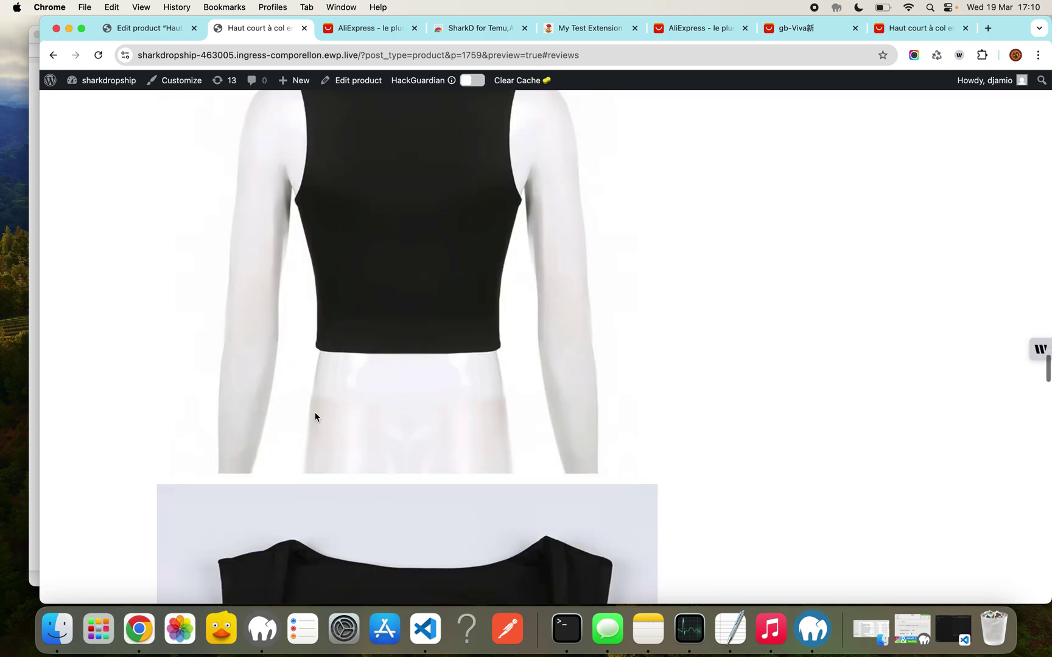
scroll(315, 417, down, 10)
scroll(316, 417, up, 15)
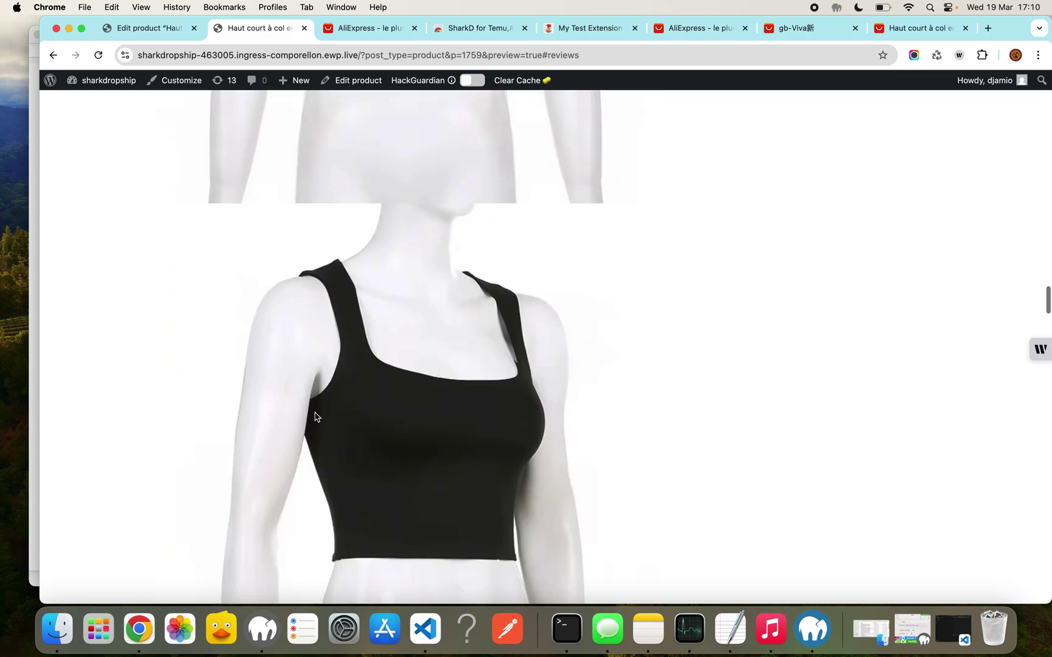
scroll(315, 416, up, 10)
scroll(320, 407, up, 10)
scroll(329, 395, up, 2)
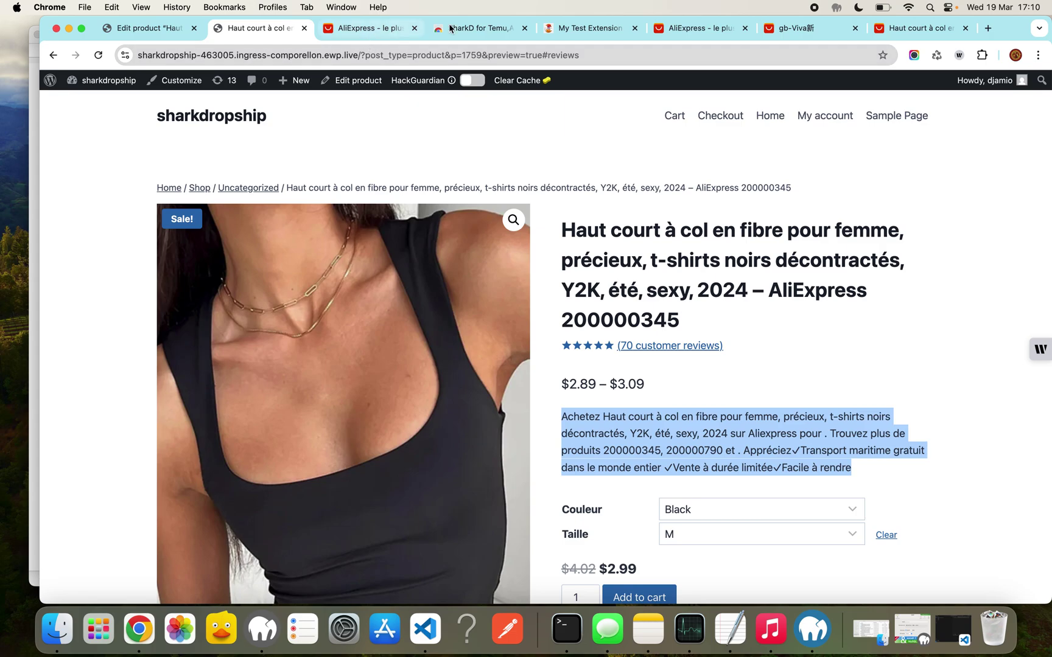
Return to the AliExpress tab and close the Product customization dialog.
click(920, 28)
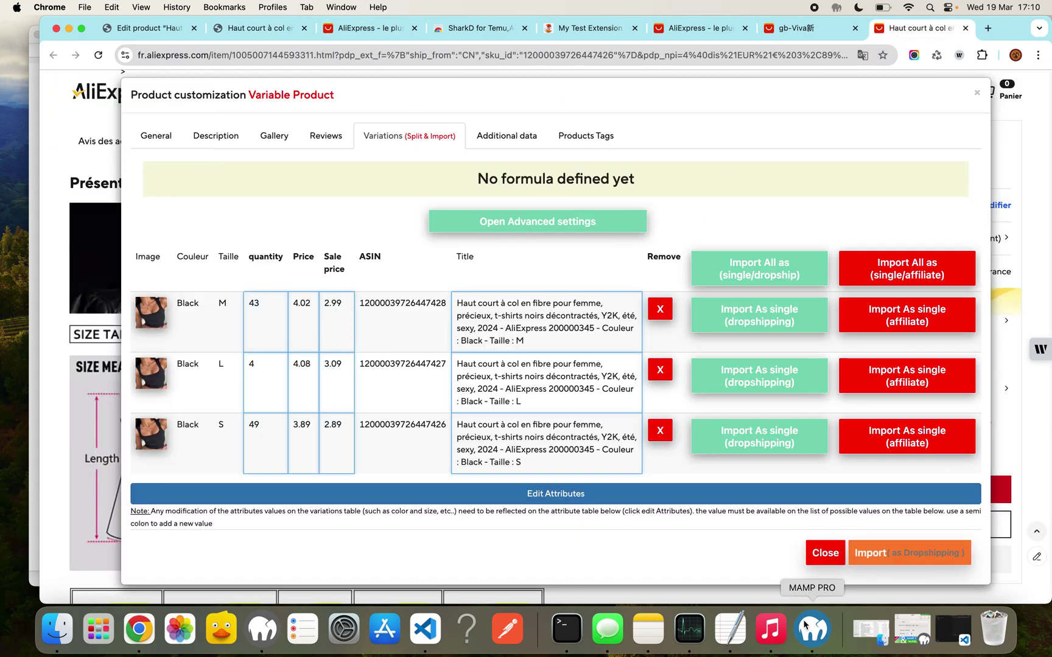
click(825, 553)
scroll(731, 483, down, 3)
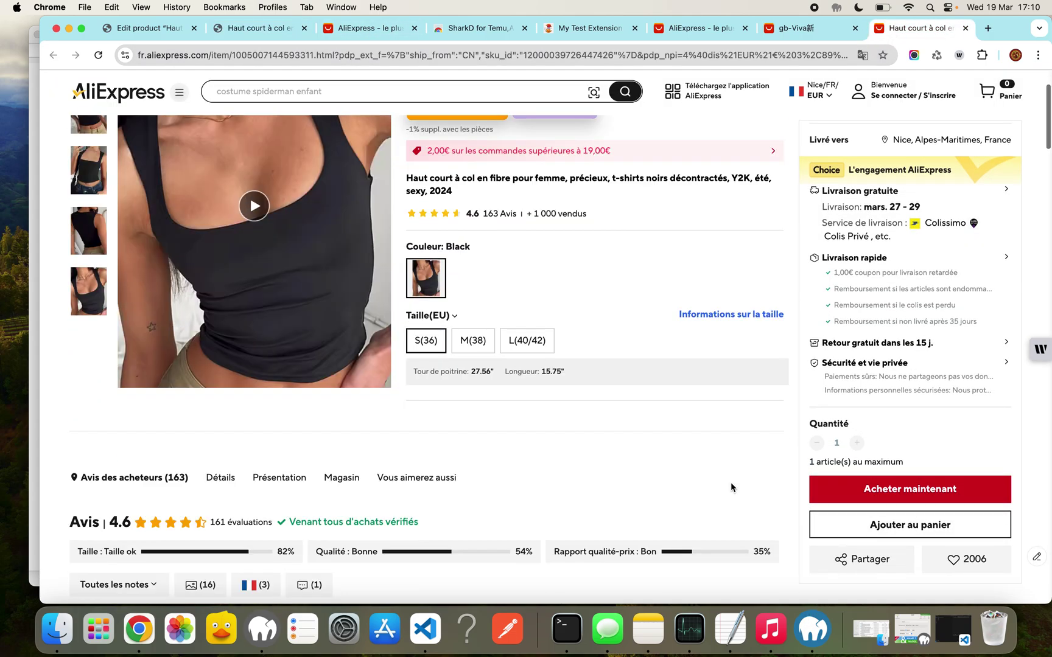
scroll(732, 487, down, 8)
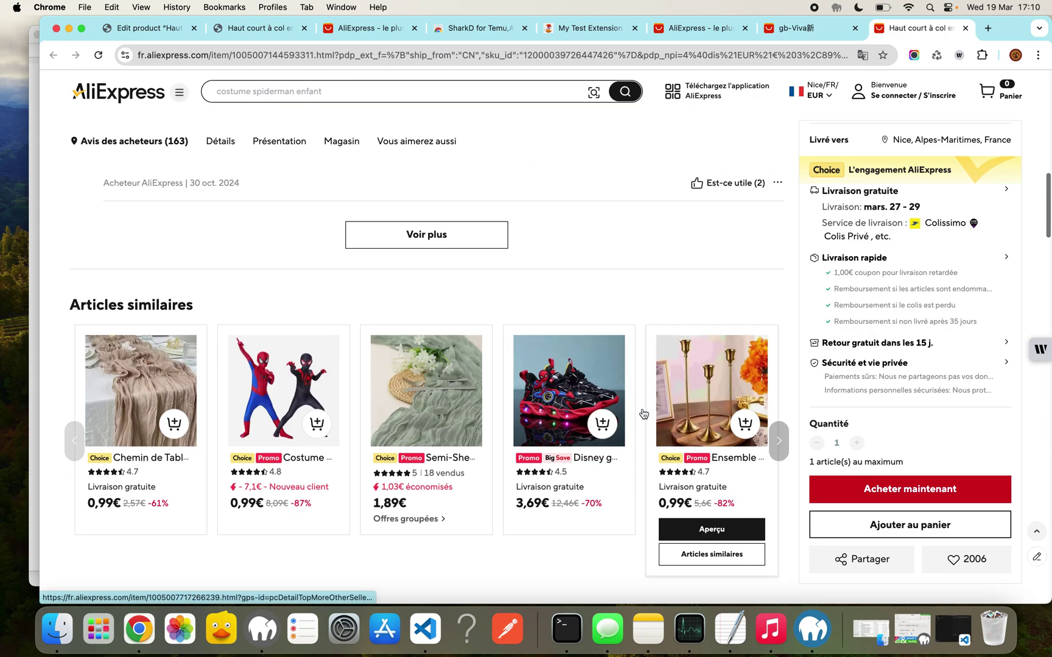
scroll(359, 403, down, 10)
scroll(358, 403, up, 10)
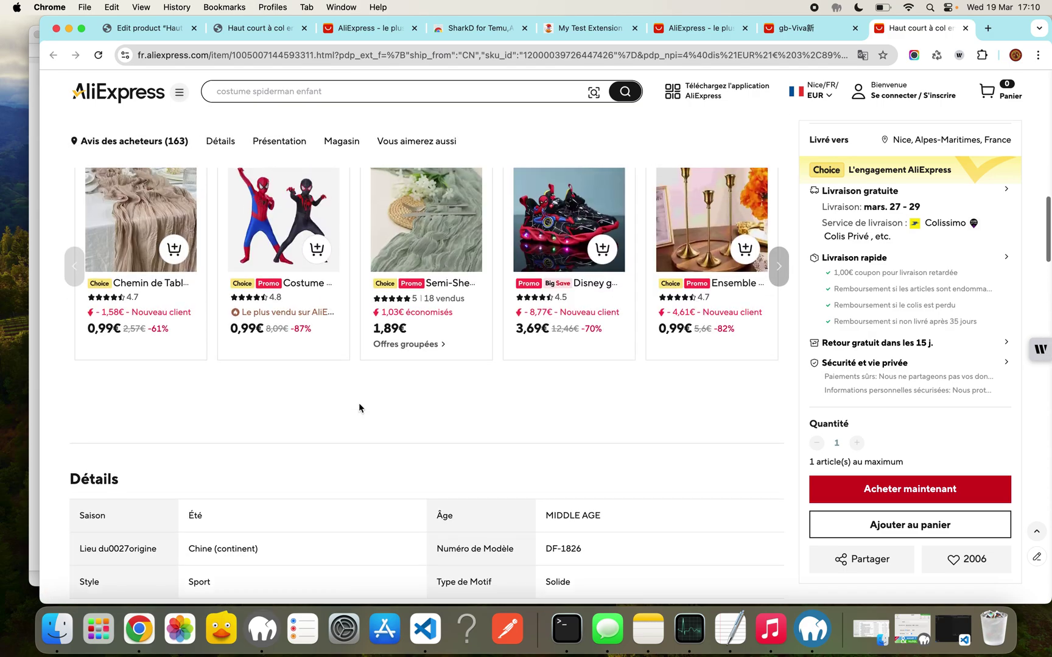
scroll(358, 403, up, 3)
scroll(156, 439, down, 2)
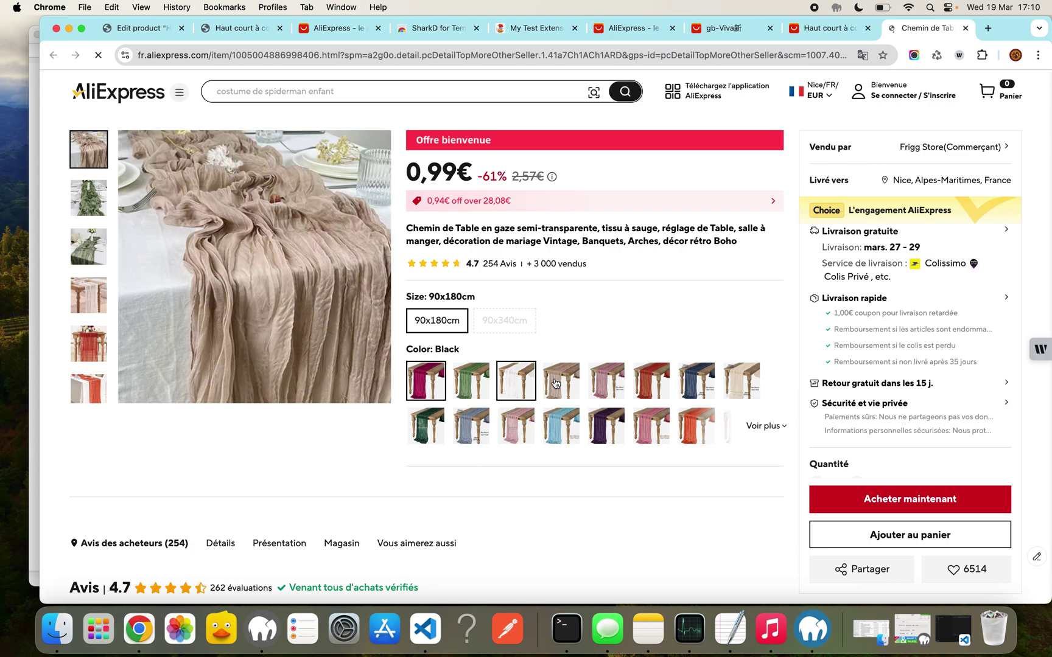
scroll(555, 382, down, 1)
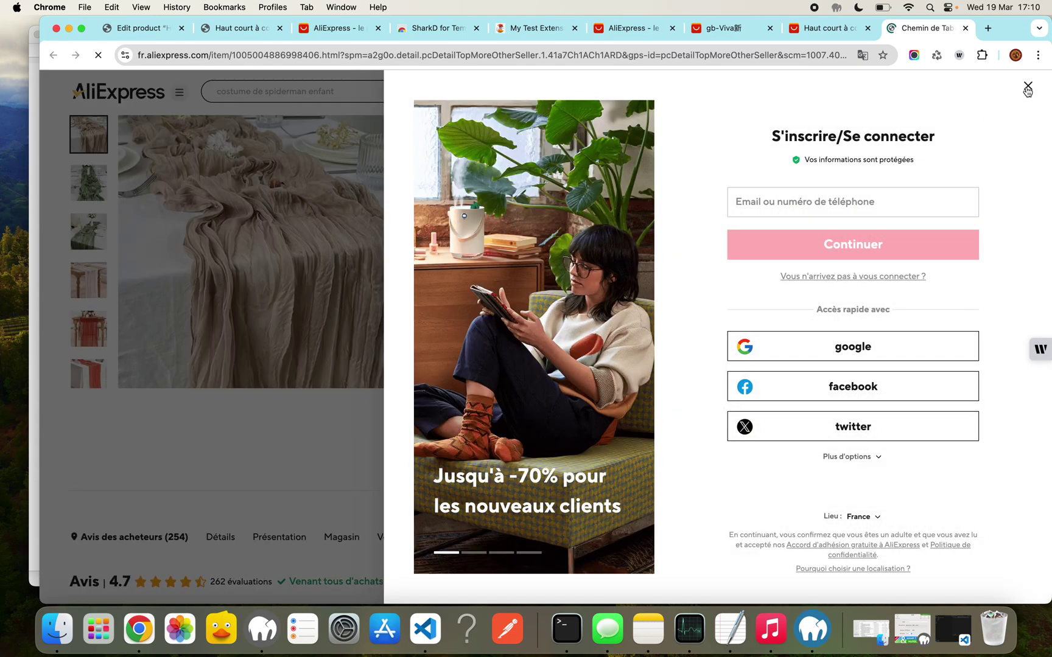
Open SharkD's import form for the gauze table runner on its €0.99 variations table.
click(1027, 89)
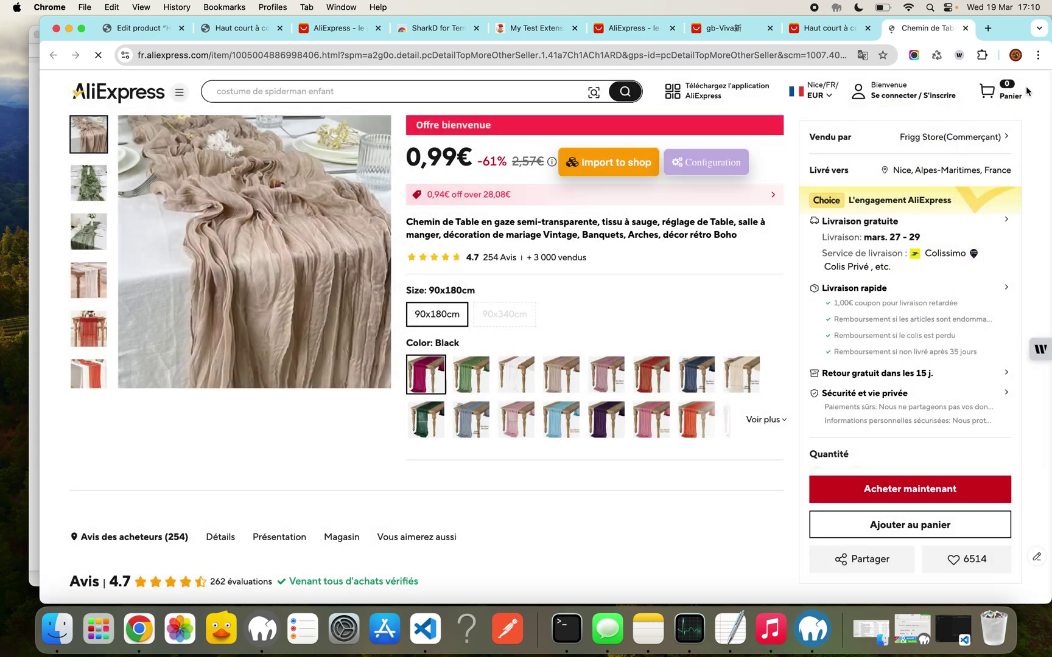
click(612, 170)
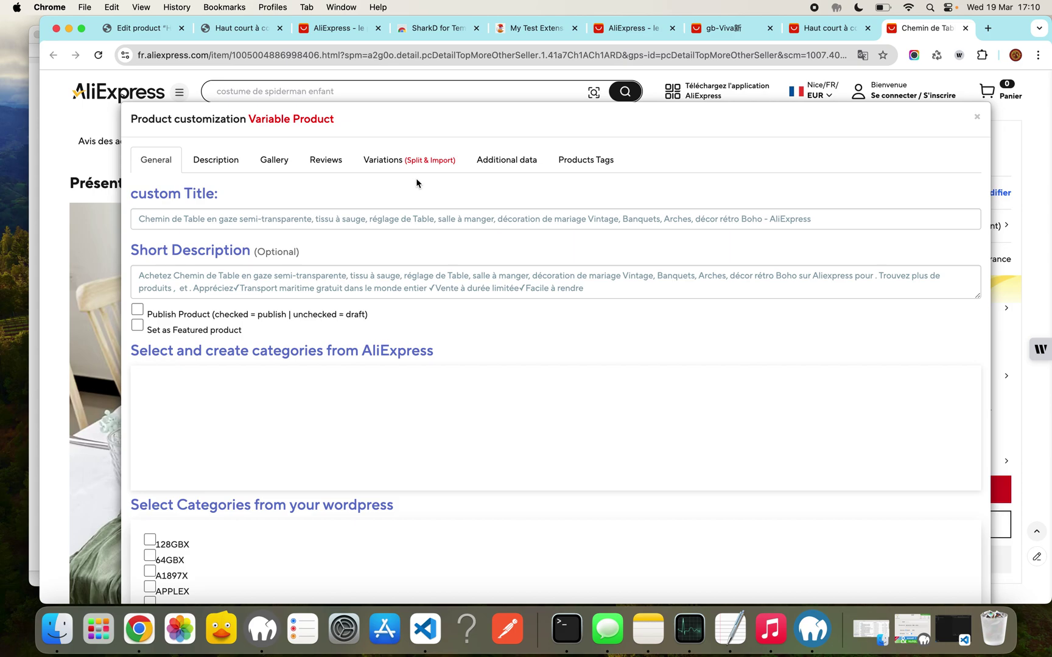
click(416, 168)
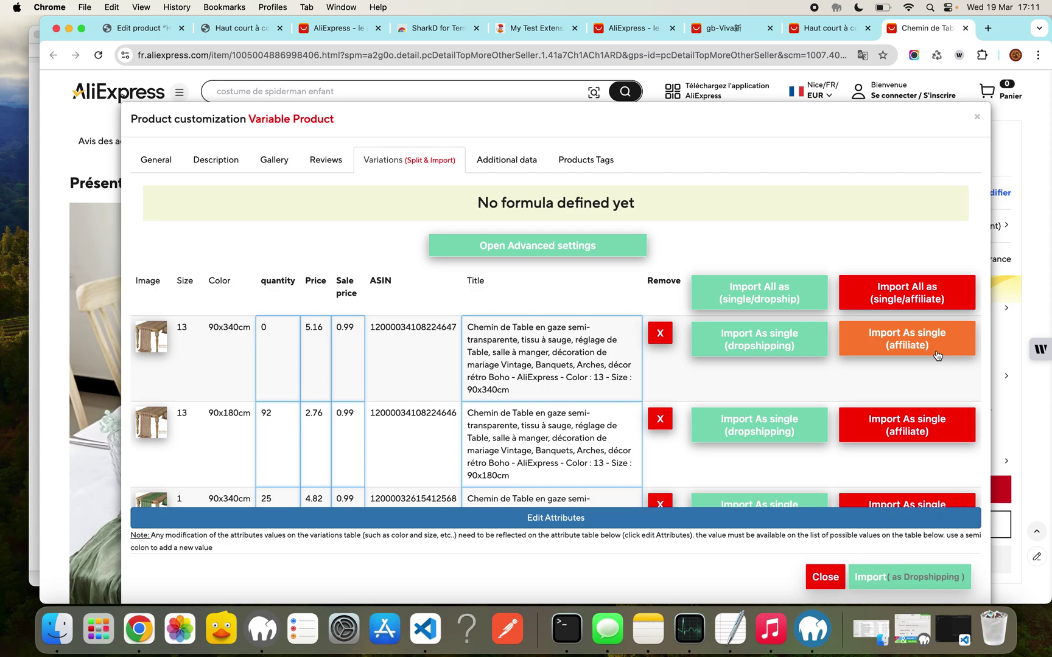
click(898, 335)
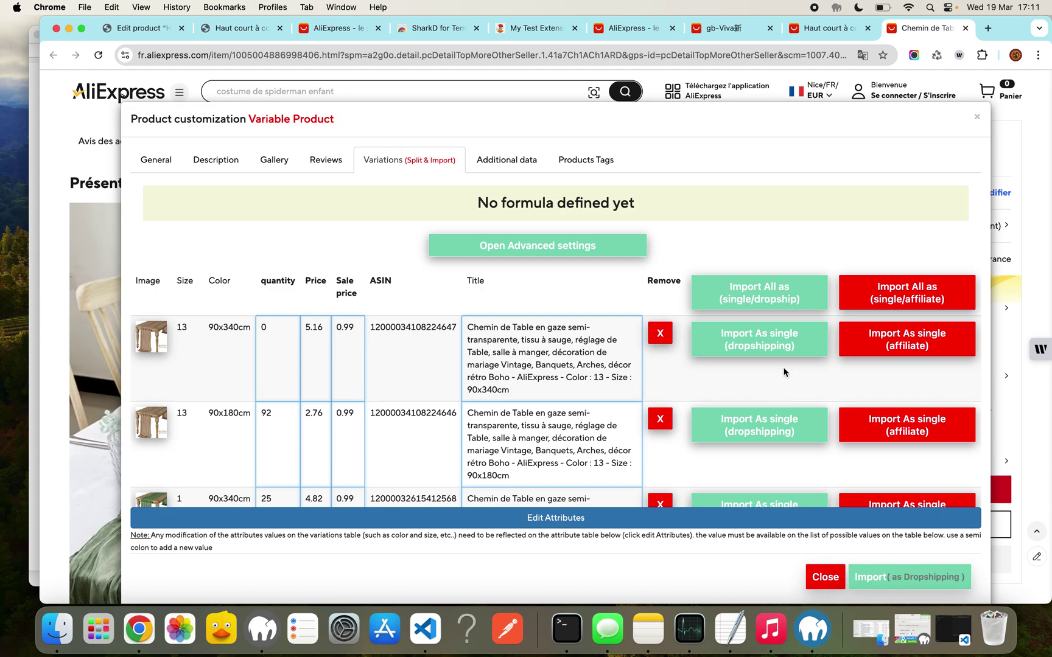
Paste the product URL as the affiliate link and import Color 13, 90x340cm as affiliate.
click(632, 252)
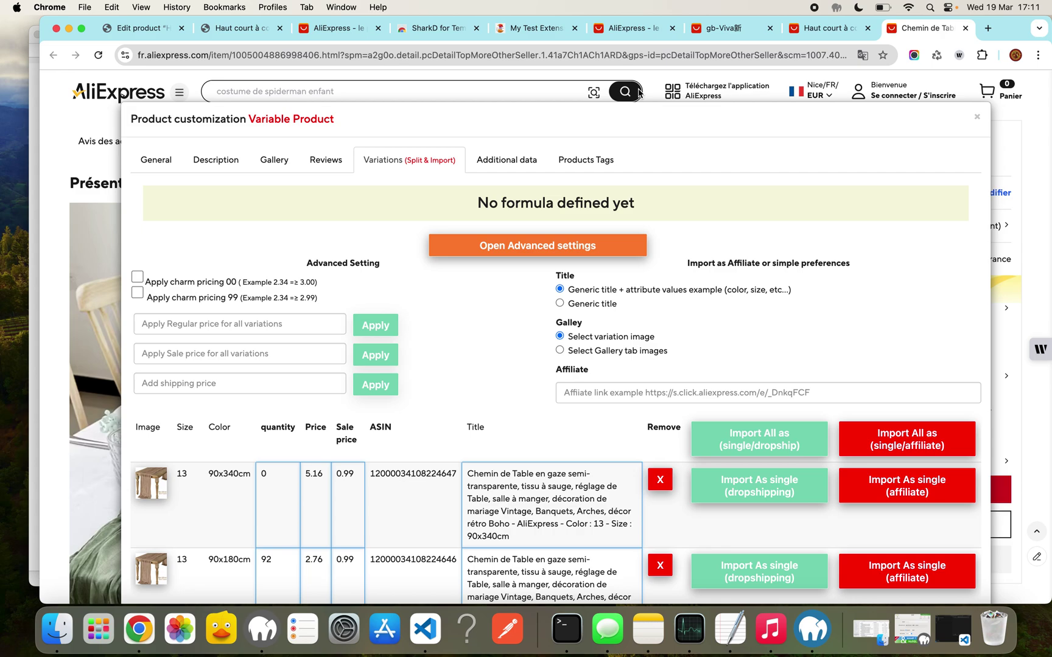
click(722, 384)
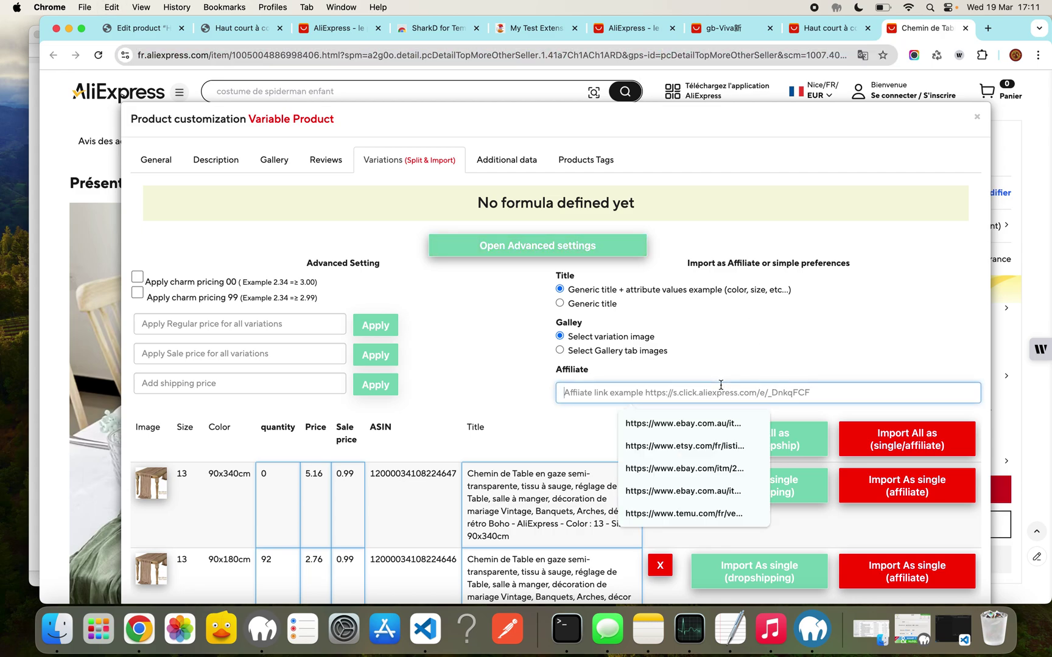
key(super+v)
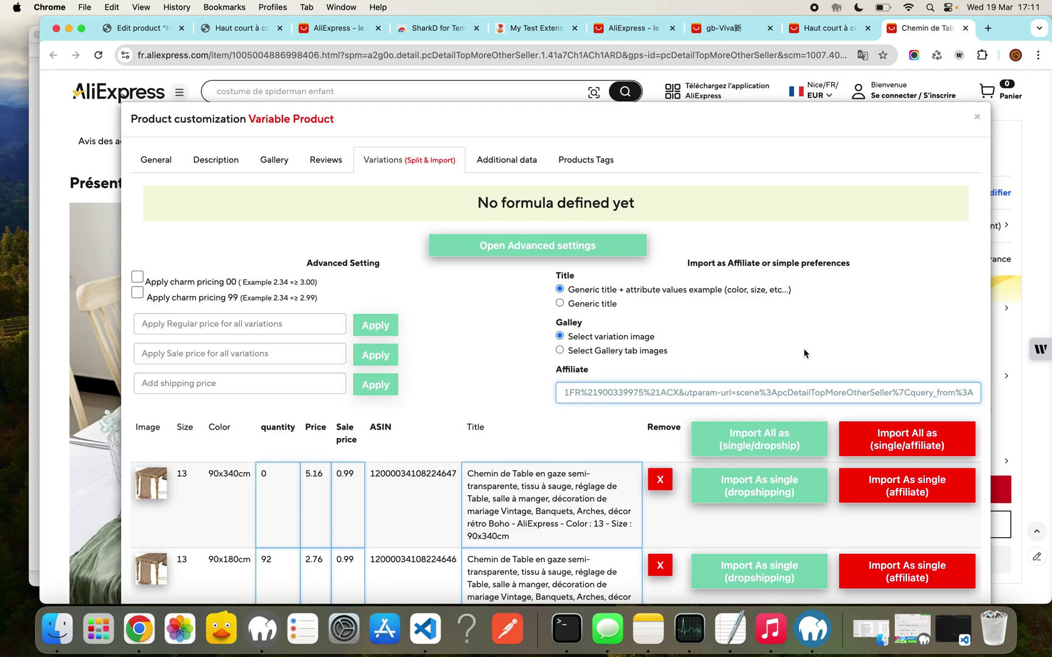
scroll(804, 349, down, 2)
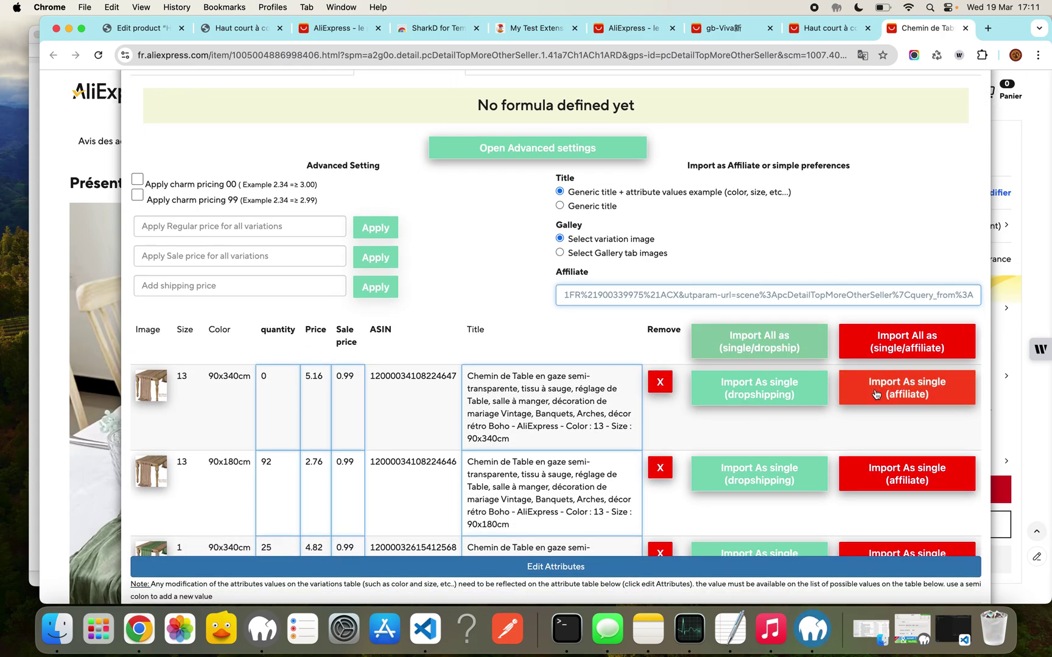
scroll(884, 402, down, 1)
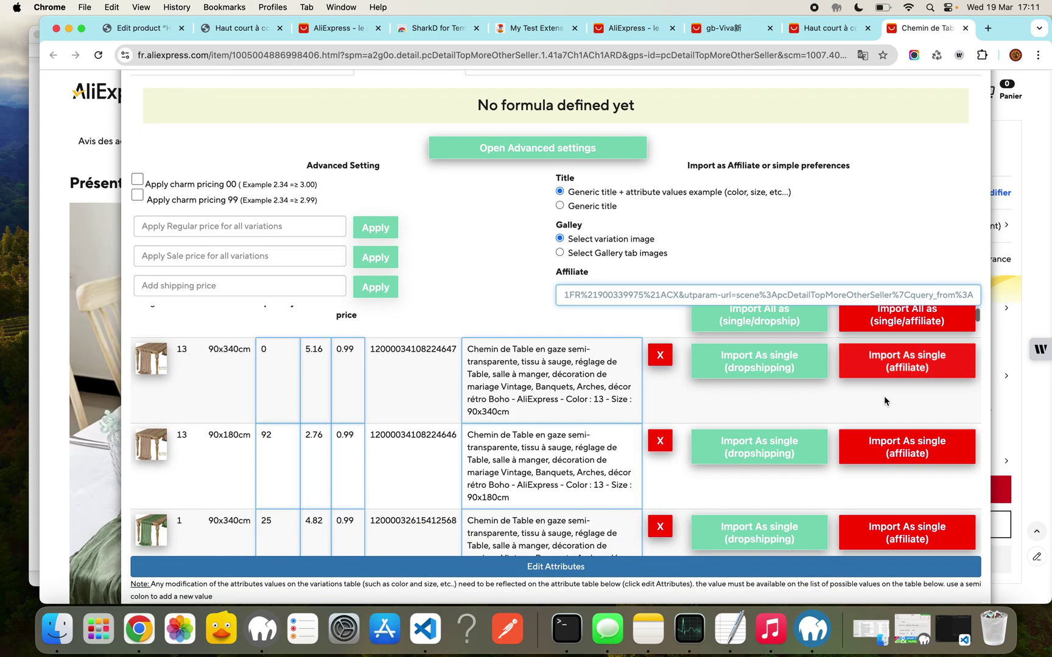
click(910, 370)
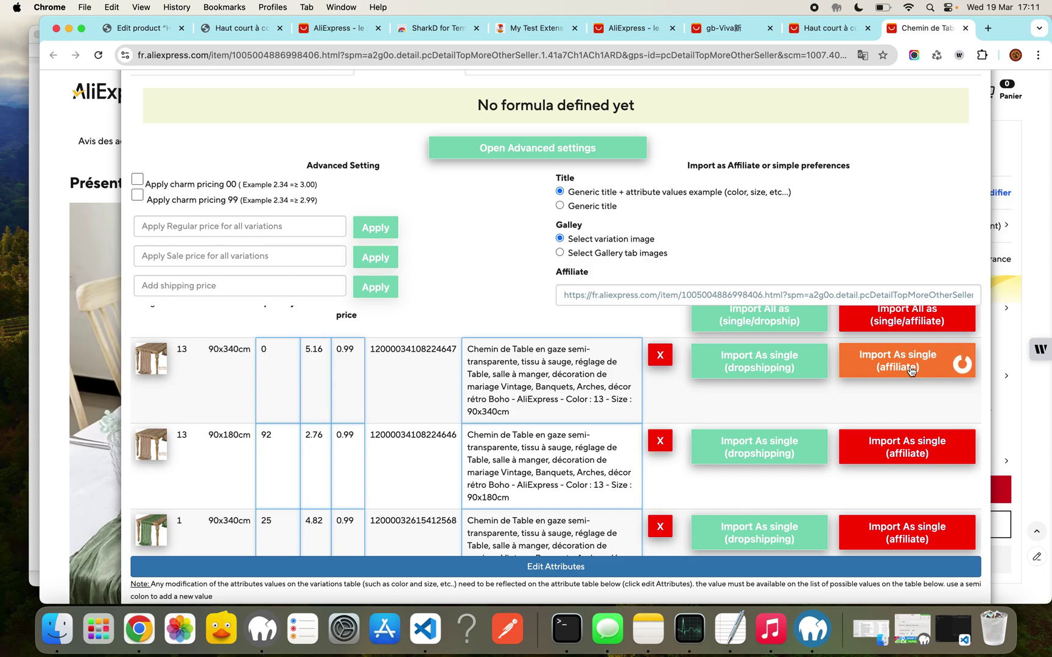
Import the Black 90x340cm variation as single dropshipping, then view the WordPress products list.
click(814, 450)
scroll(798, 465, down, 5)
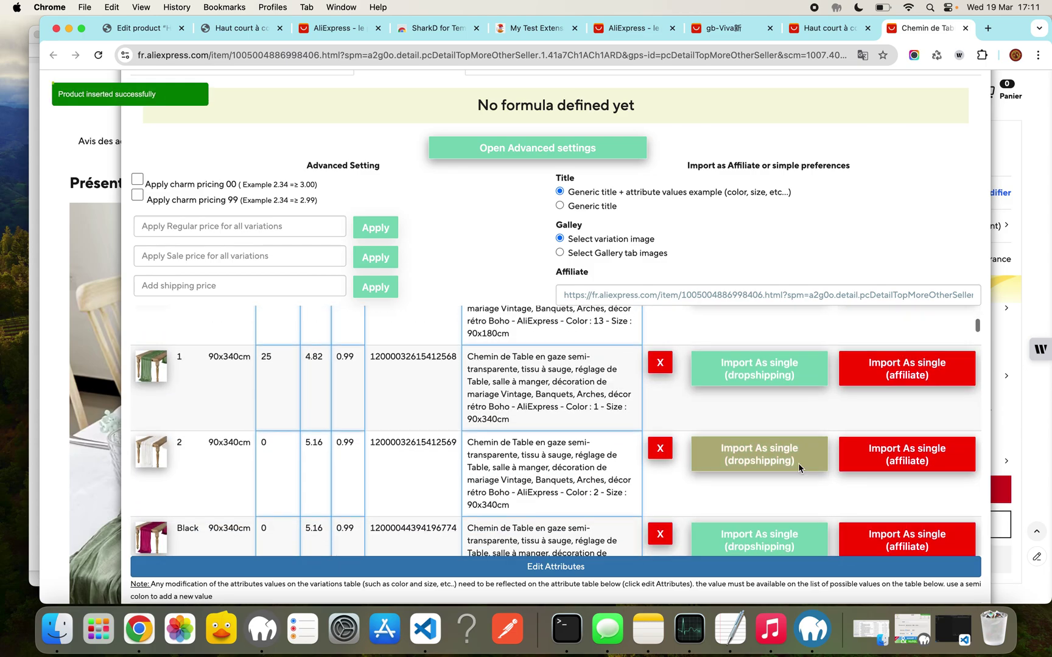
scroll(798, 464, down, 3)
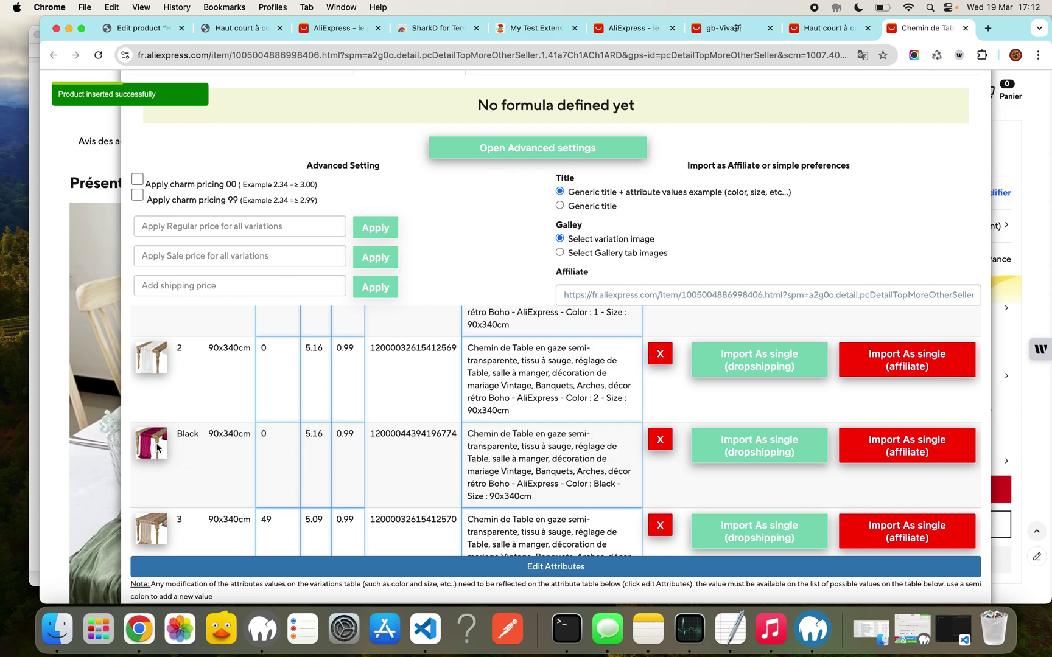
click(758, 461)
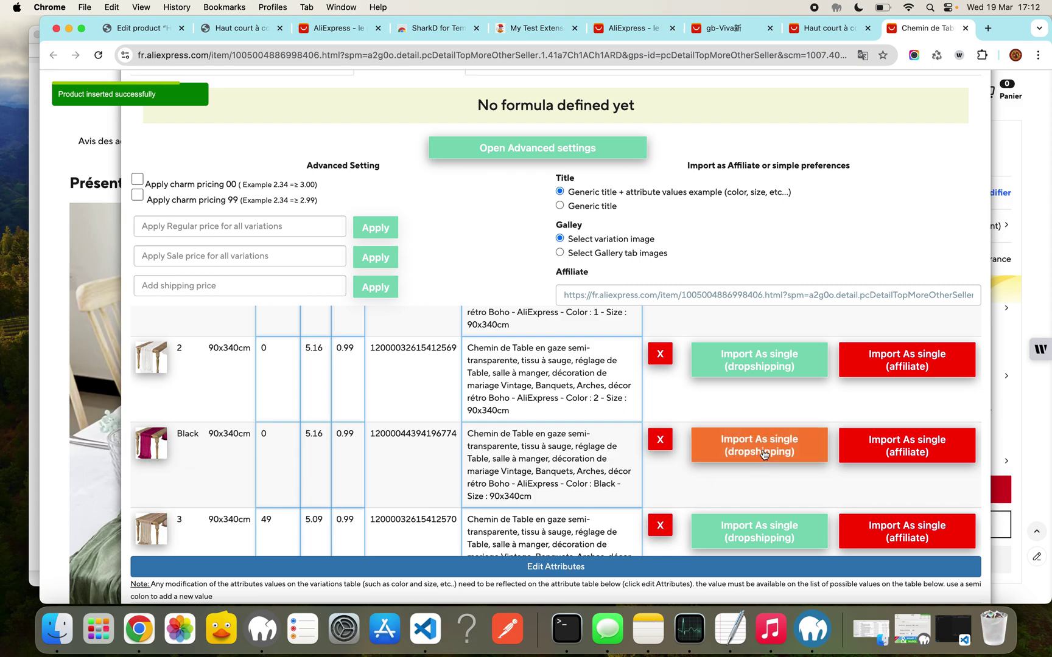
click(763, 455)
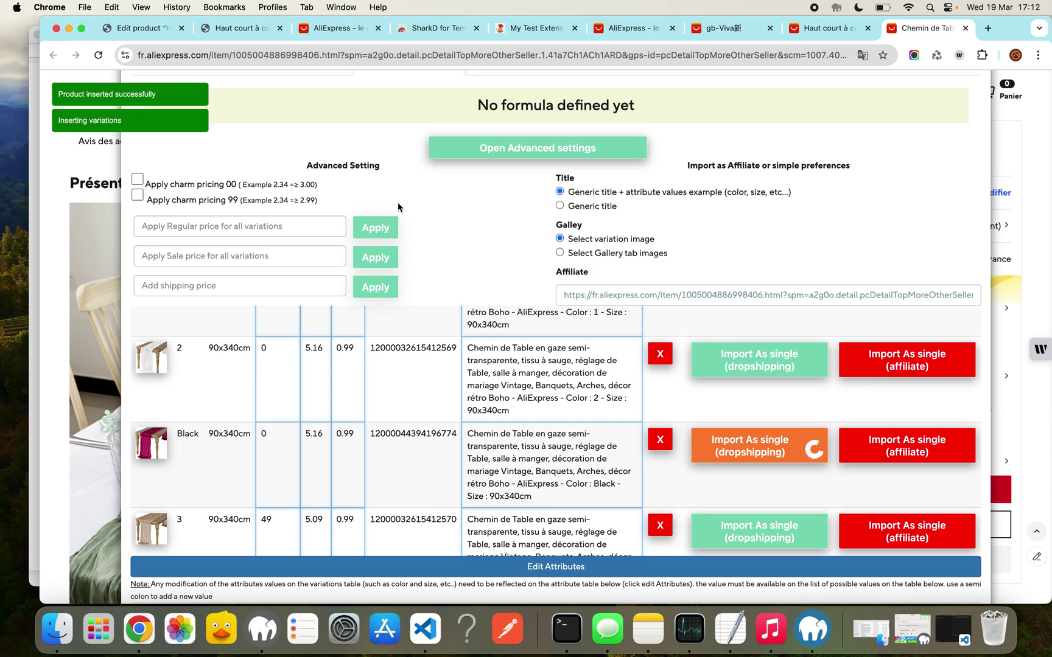
click(142, 36)
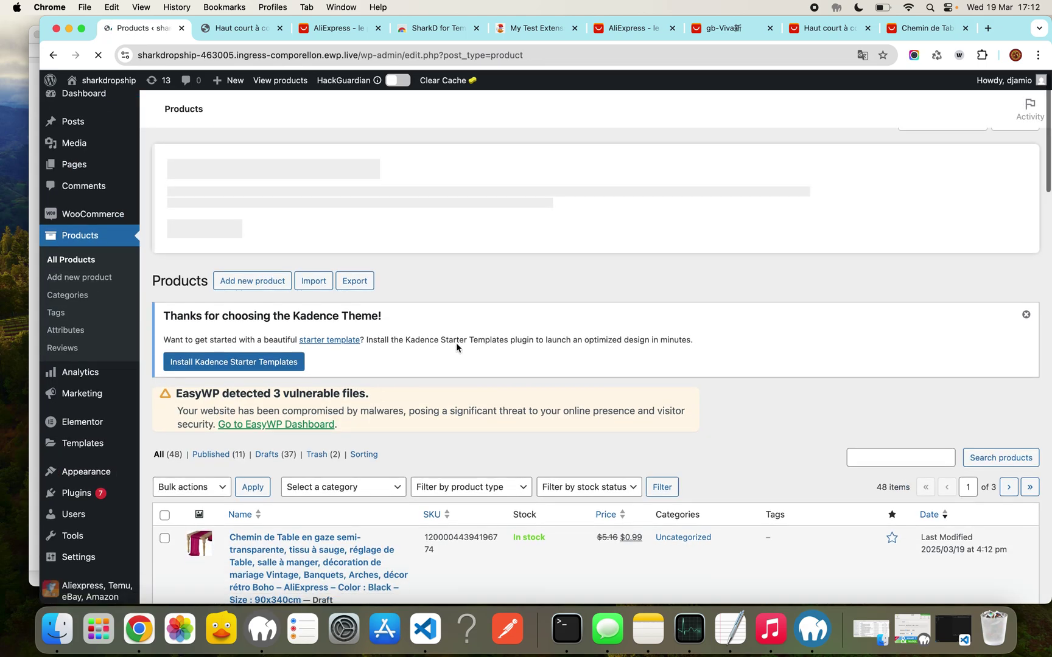
scroll(456, 343, down, 4)
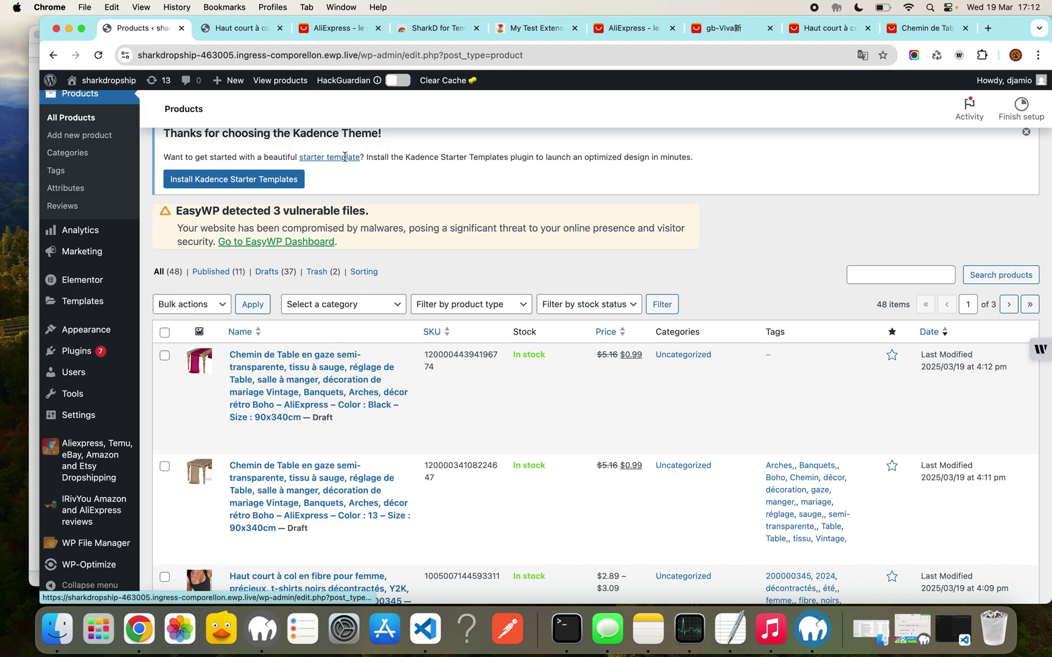
Open the Color 13 and Black table runner products' editors in new tabs.
right_click(292, 469)
click(329, 344)
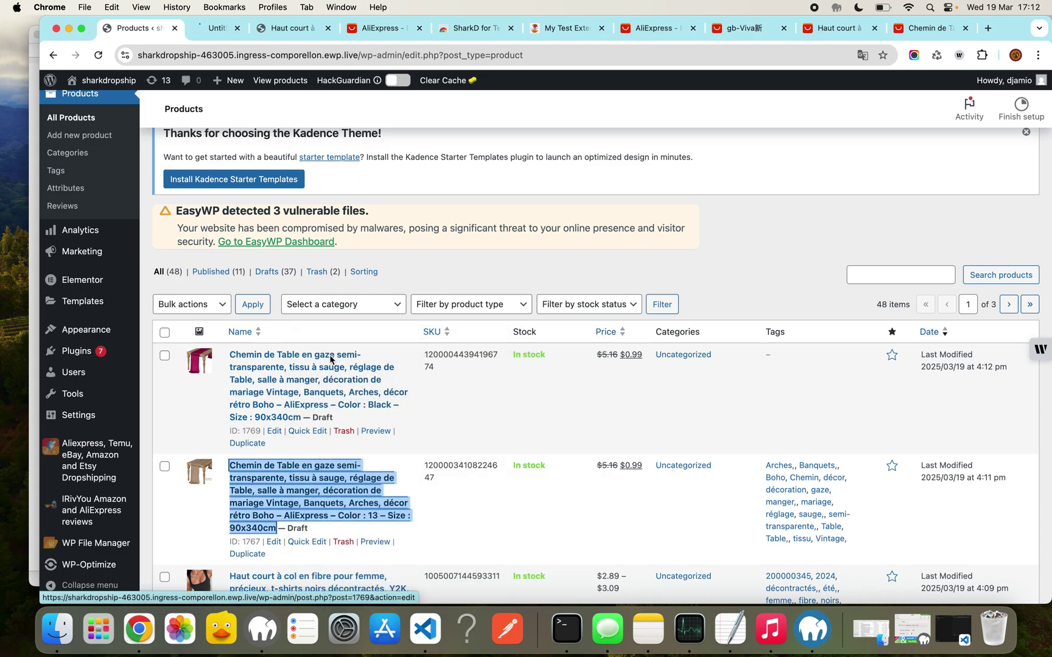
right_click(330, 360)
click(345, 344)
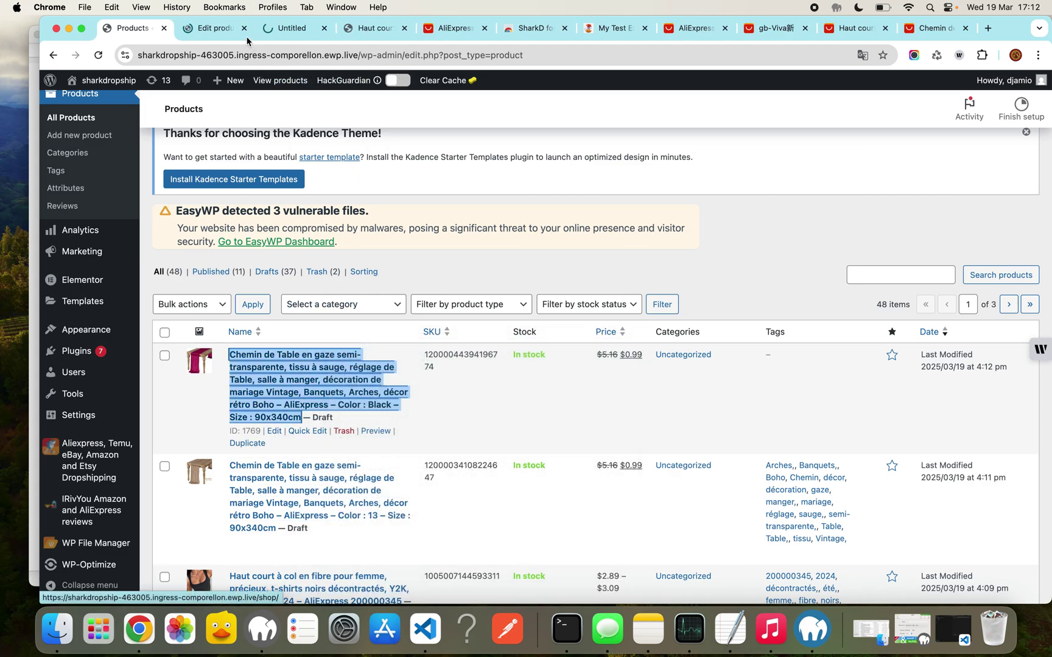
Close the old crop top, AliExpress and gb-Viva tabs.
click(402, 33)
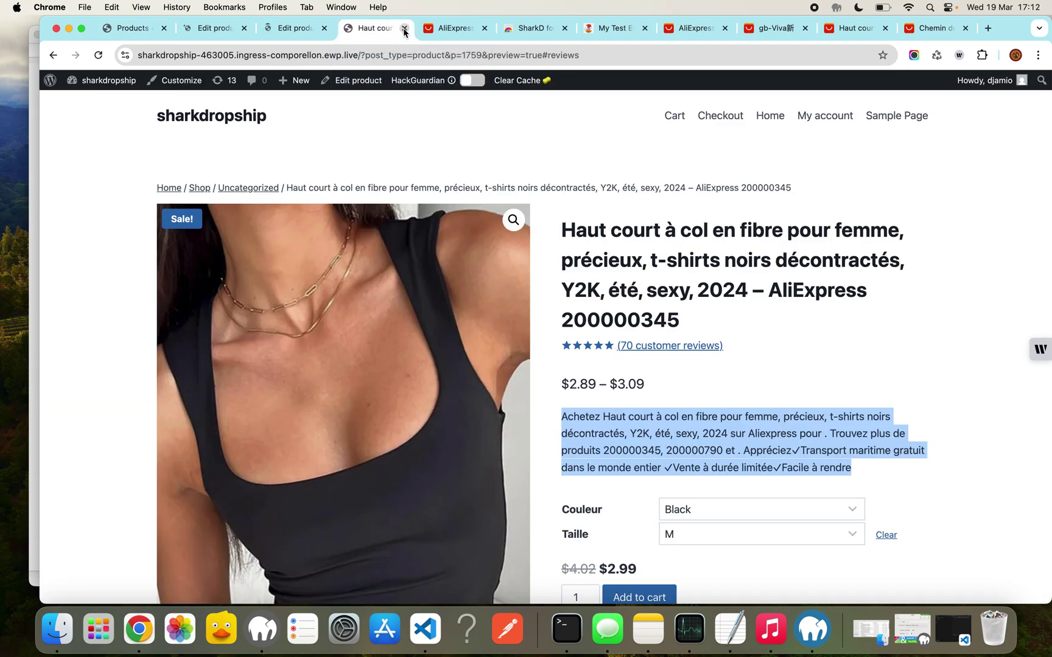
click(403, 28)
click(404, 28)
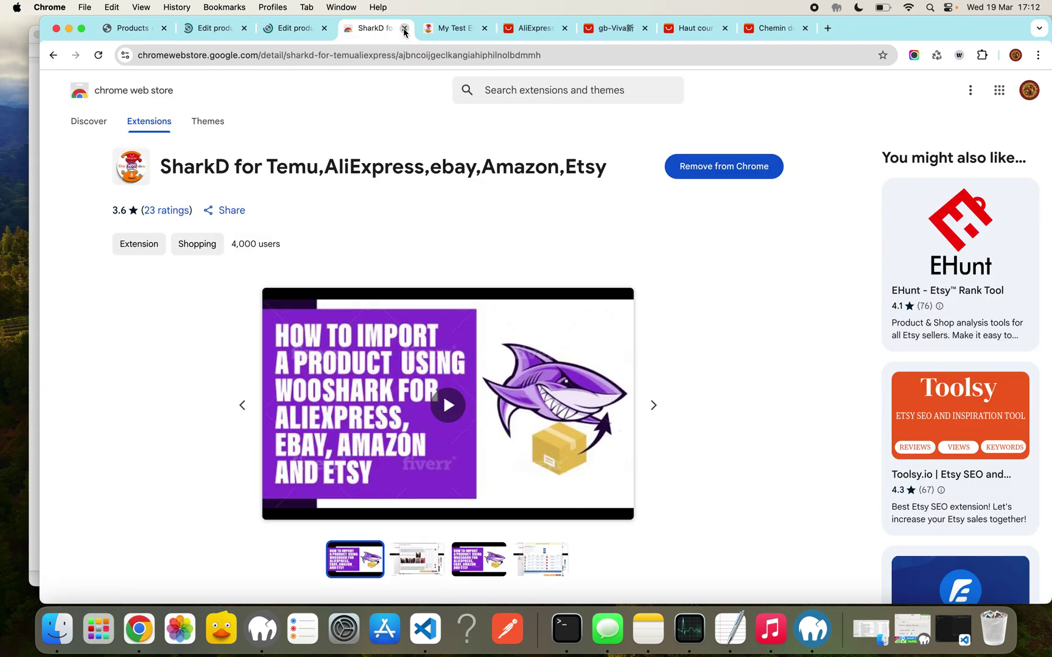
click(564, 30)
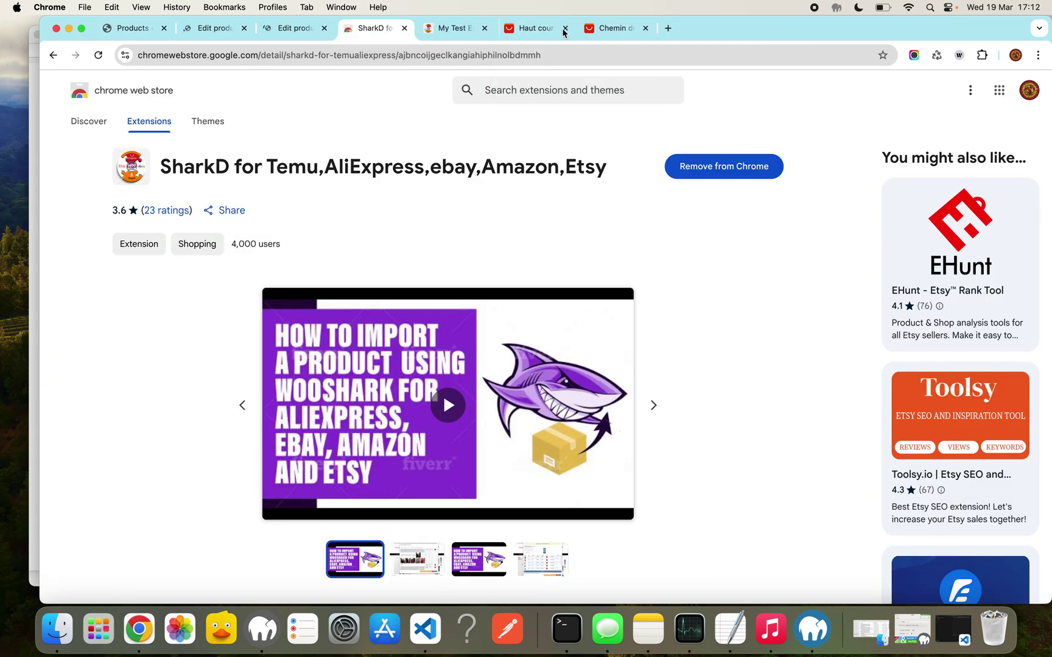
click(564, 30)
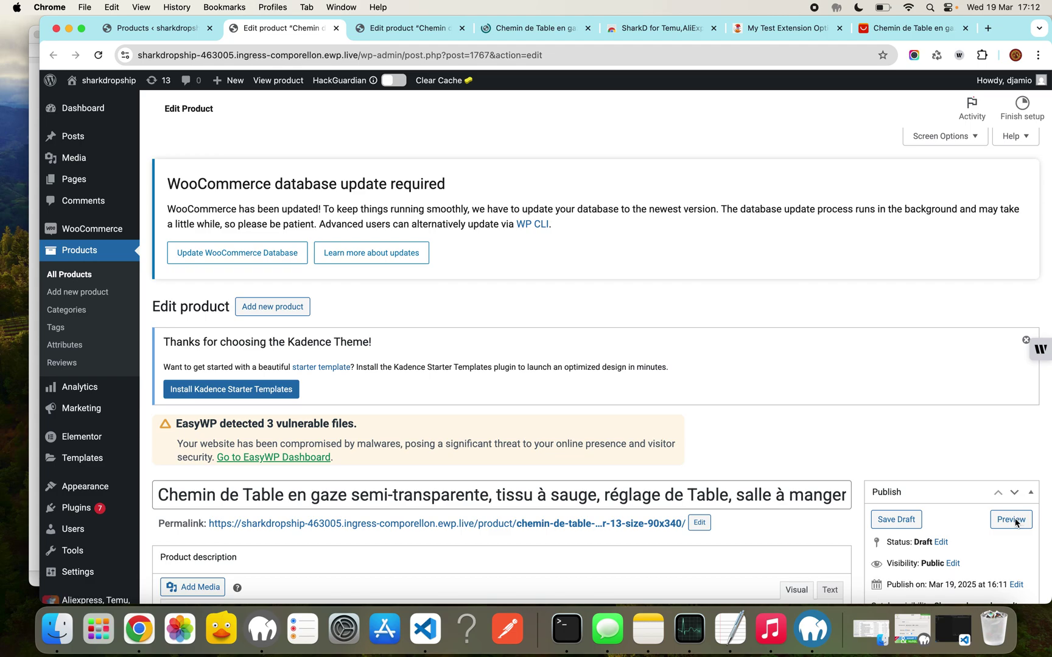
Preview the table runners and pick color Black, size 90x340cm on the variable one.
click(1017, 522)
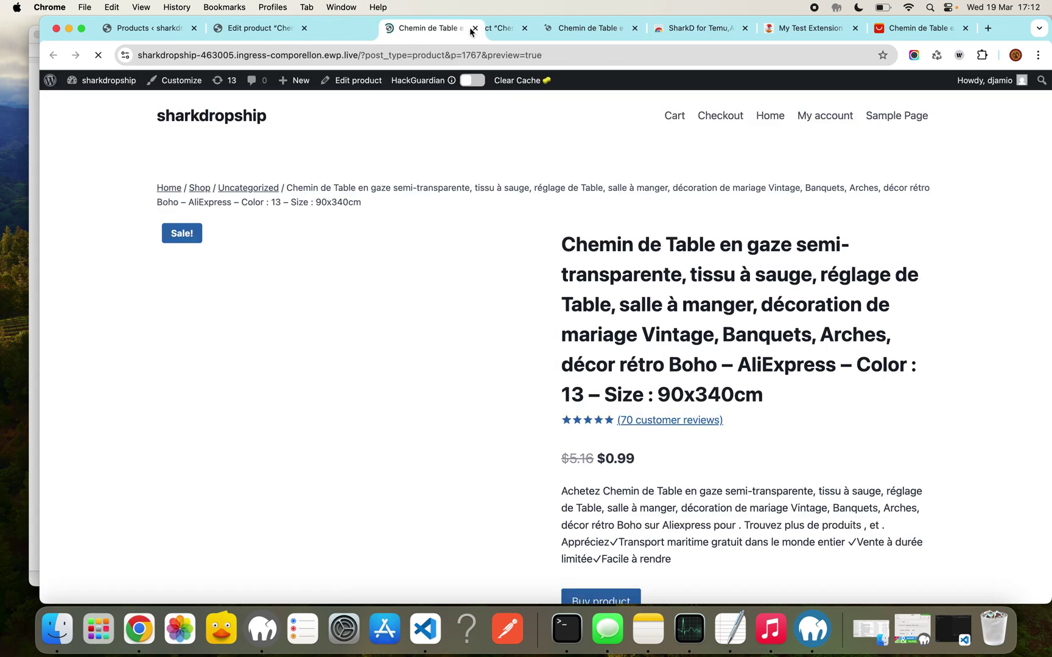
drag(472, 32, 526, 32)
click(573, 33)
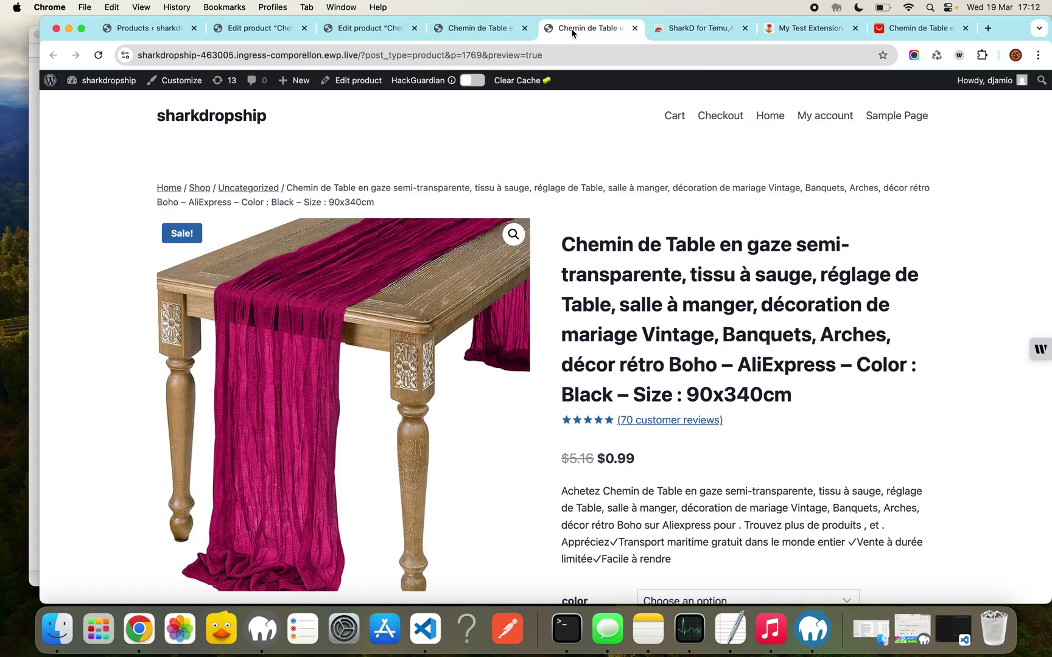
scroll(650, 319, down, 3)
scroll(650, 319, down, 2)
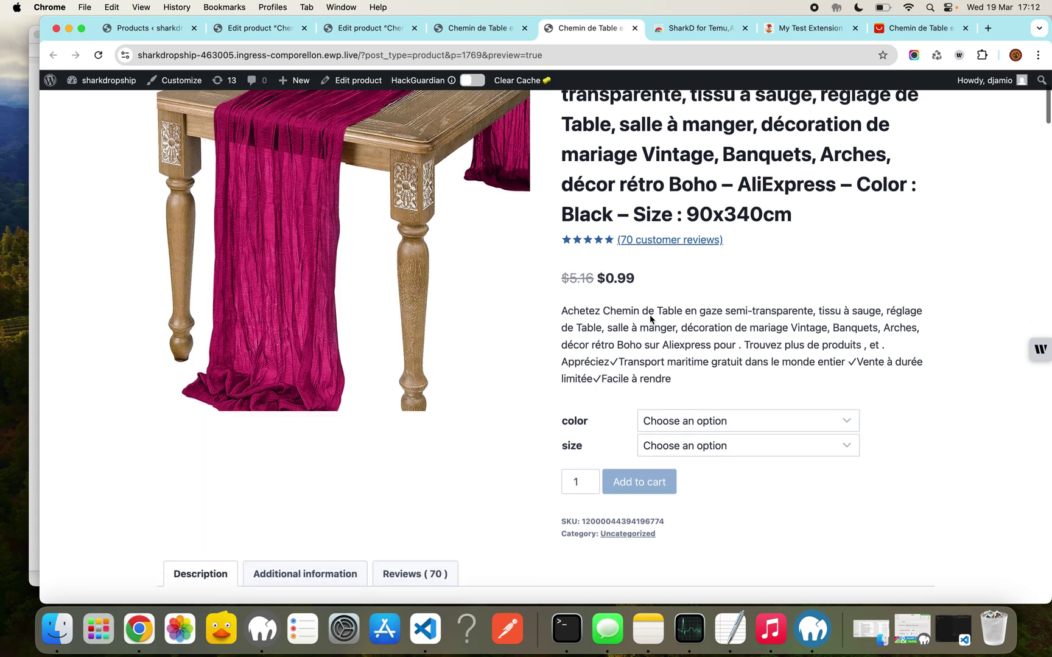
scroll(650, 319, down, 1)
click(685, 391)
click(689, 416)
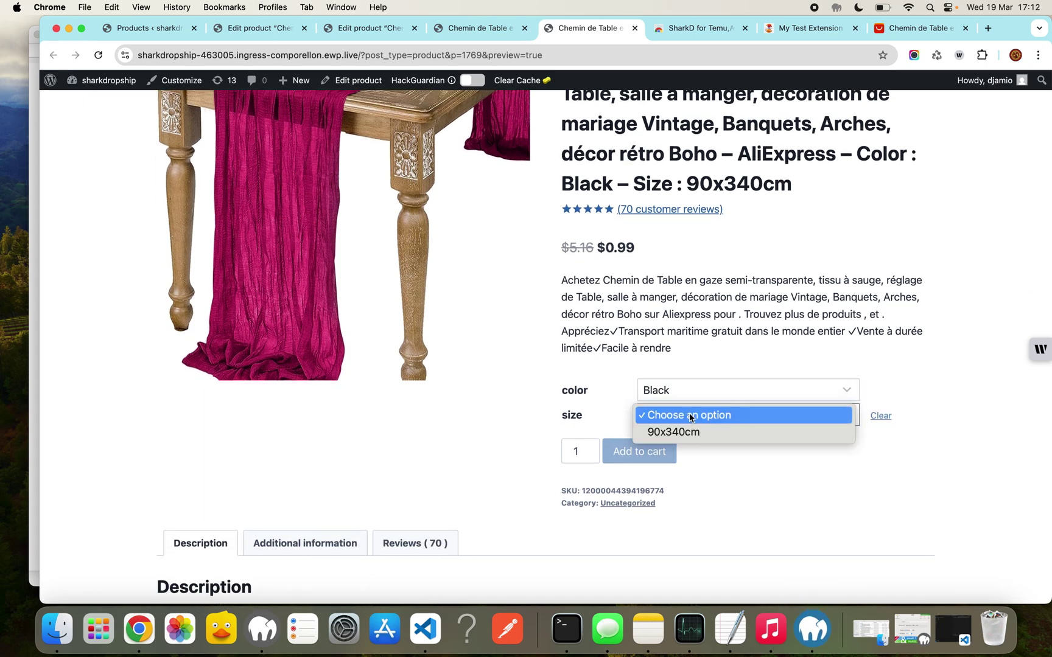
click(690, 431)
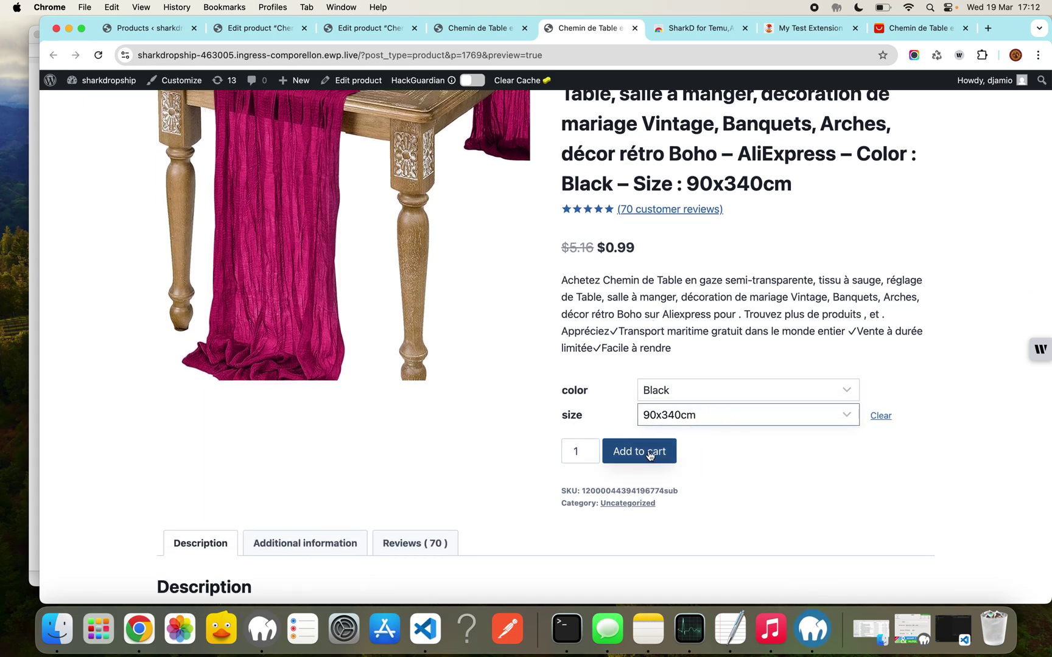
scroll(648, 456, down, 1)
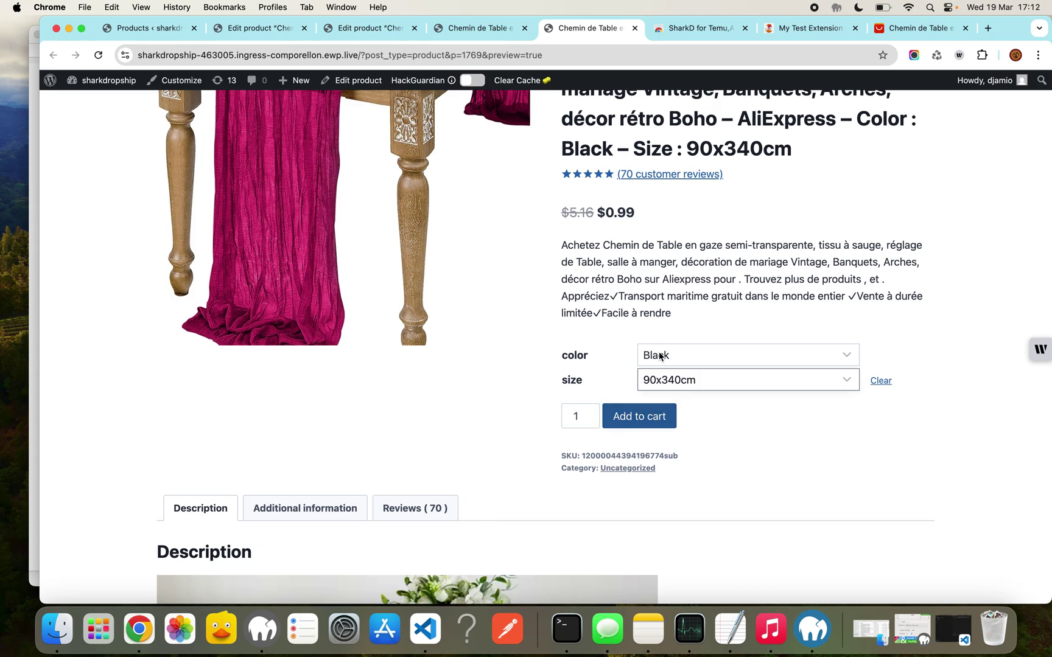
scroll(663, 341, up, 3)
scroll(649, 303, up, 4)
Follow the Color 13 product's affiliate buy link to AliExpress, then return to Black's preview.
click(499, 34)
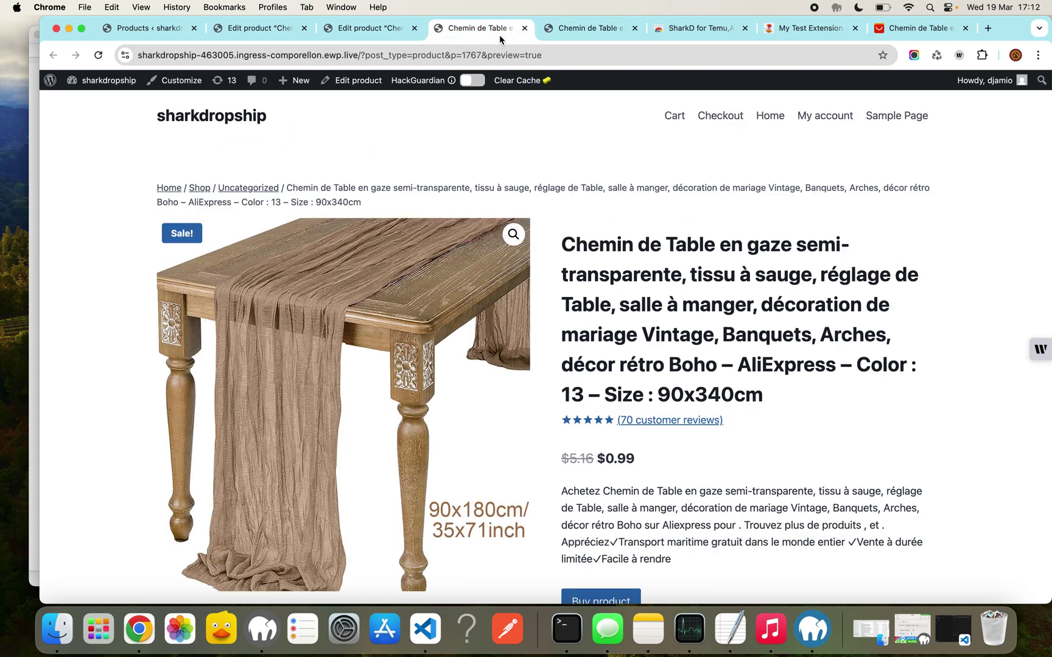
scroll(552, 332, down, 2)
scroll(577, 386, down, 2)
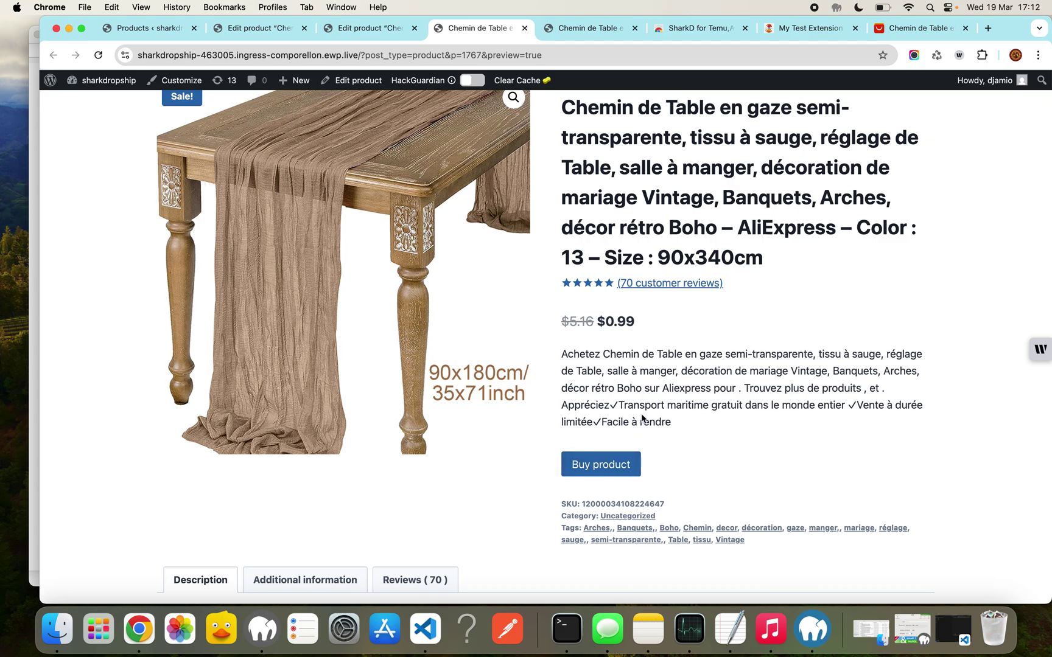
click(618, 471)
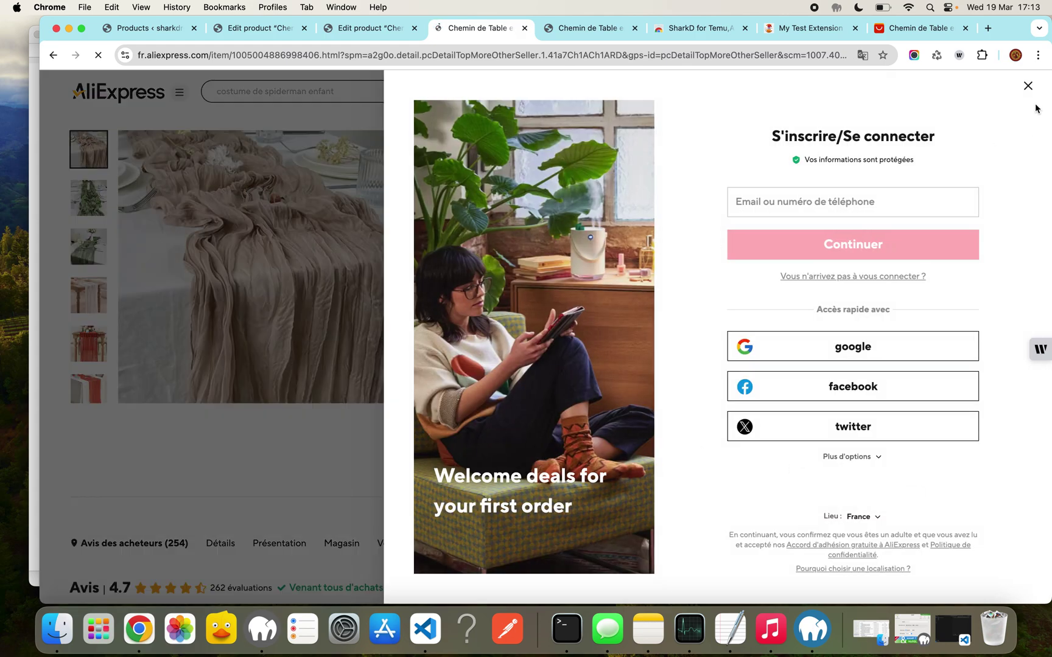
click(1027, 87)
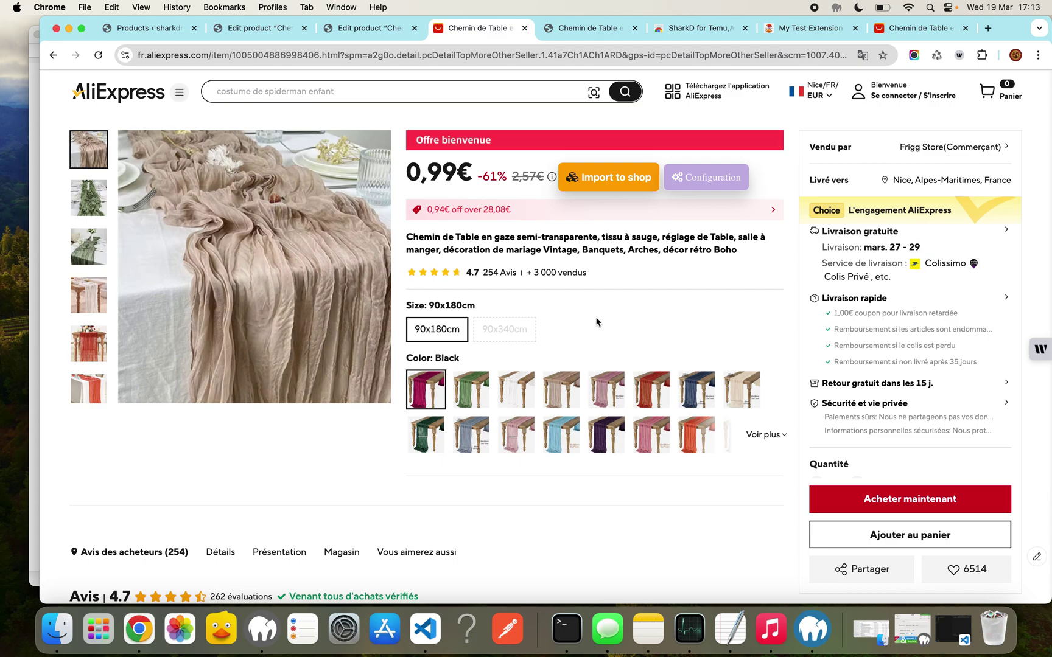
click(608, 35)
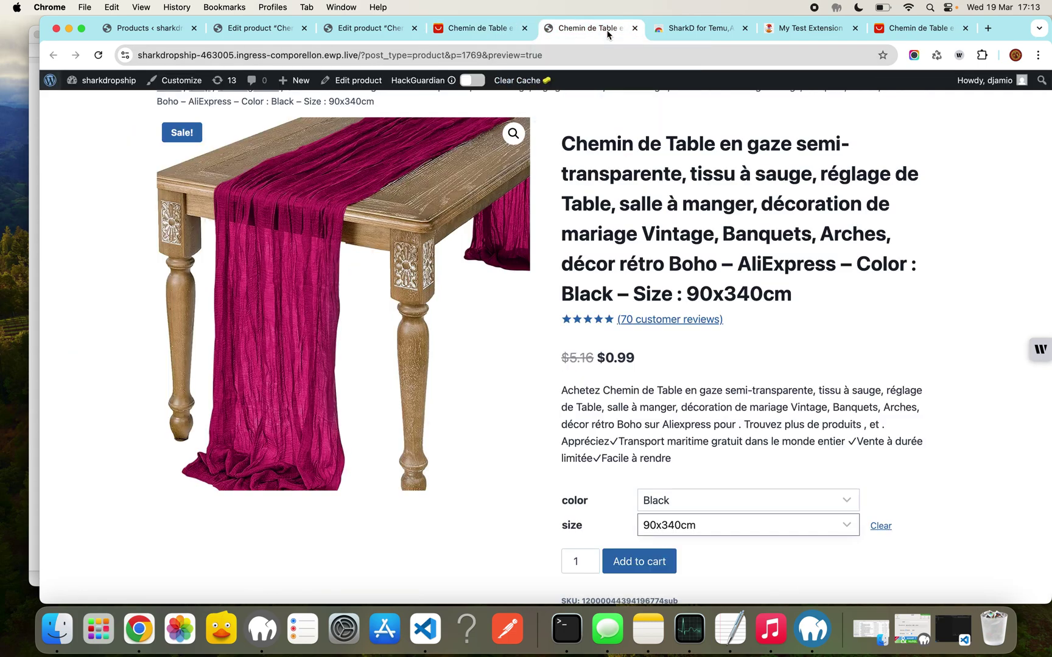
scroll(730, 414, down, 3)
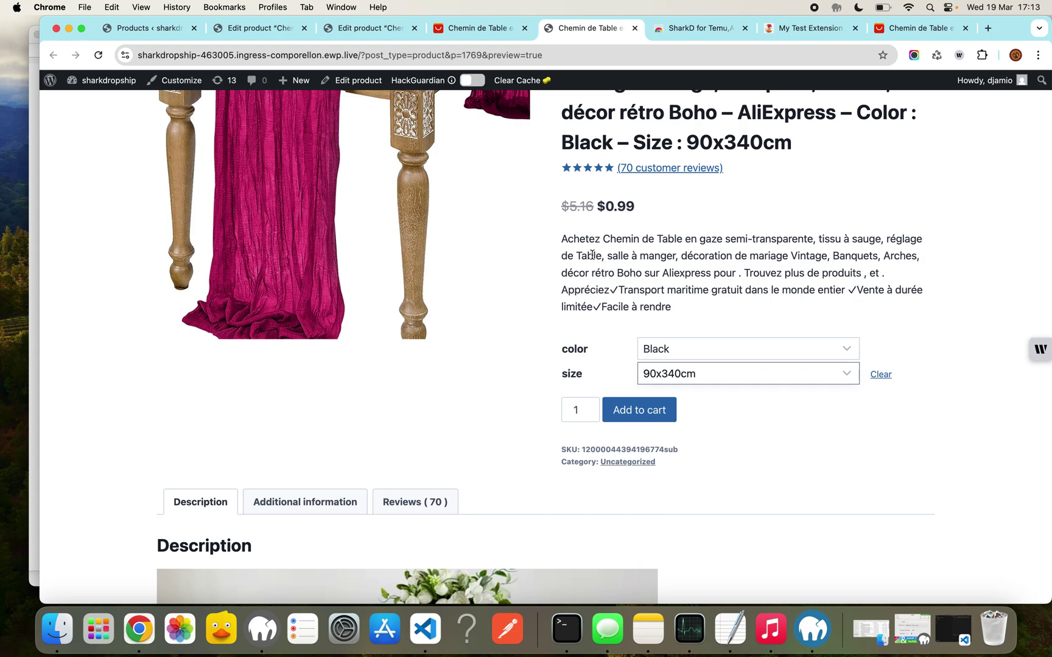
scroll(591, 256, up, 3)
Set SharkD's first price markup interval to 0–100 with a 300% increase.
click(464, 33)
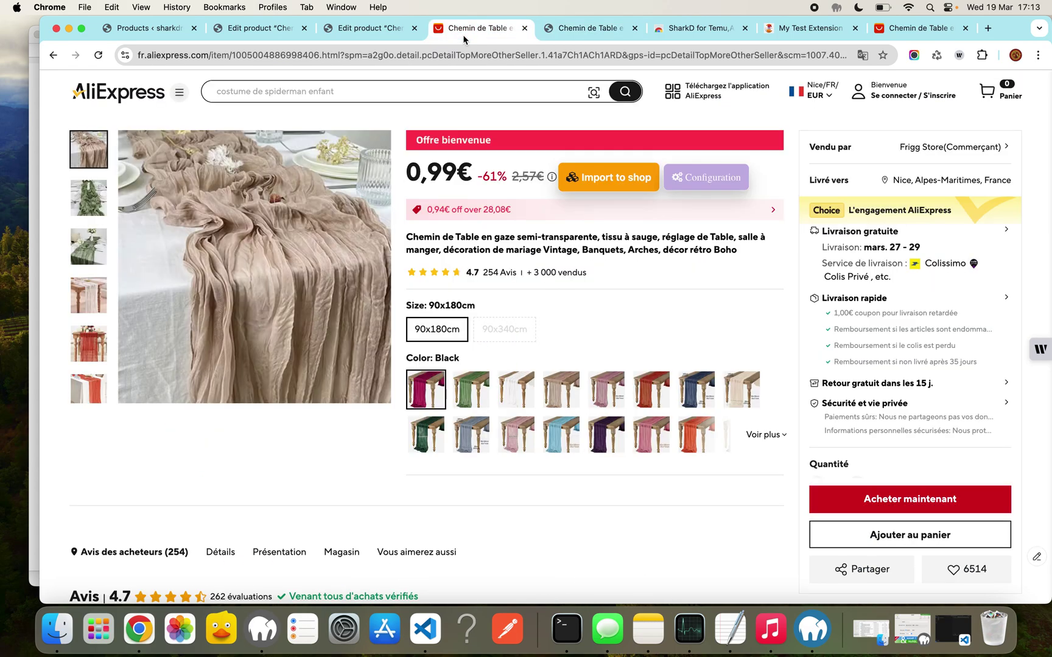
click(709, 178)
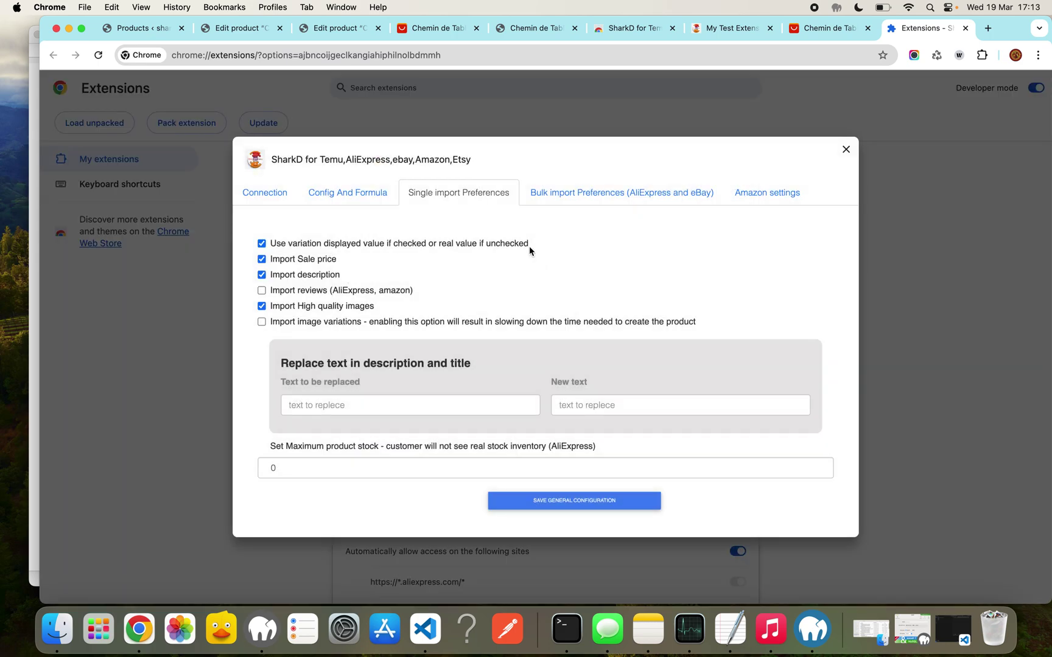
click(337, 198)
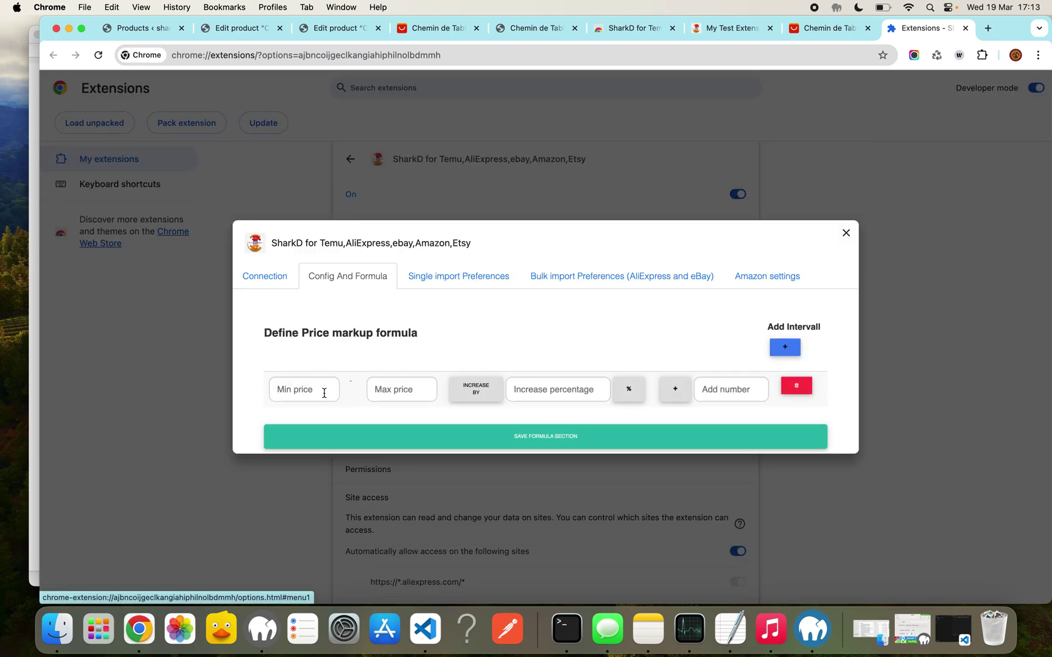
click(323, 394)
text())
key(Tab)
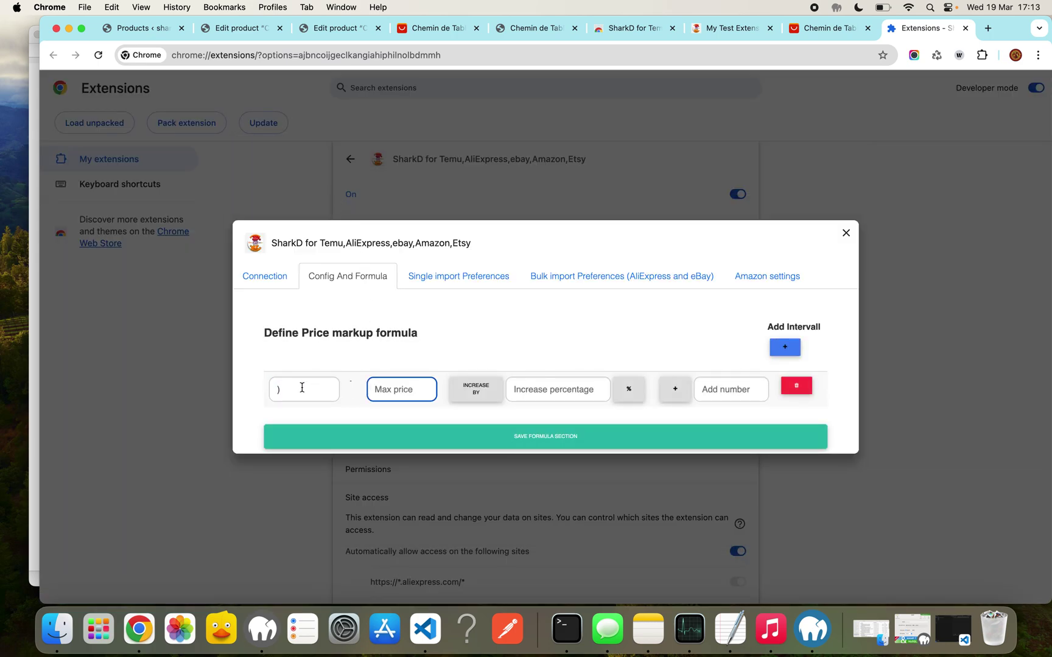
click(287, 392)
key(Tab)
text(1)
click(549, 391)
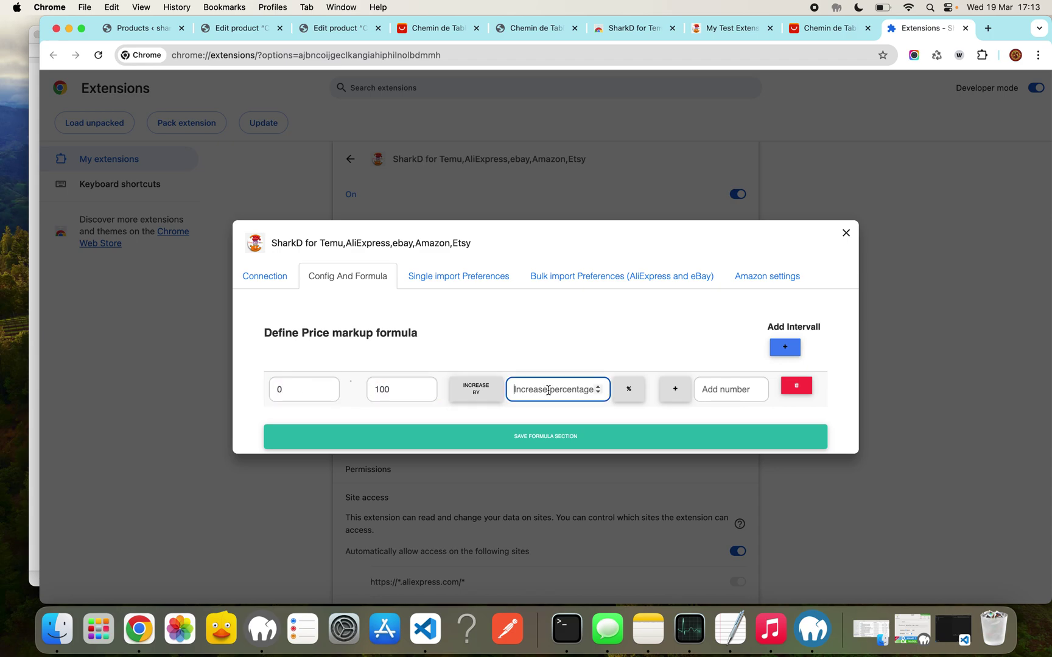
text(300)
Add a second interval of 100–200 at 50% and save the formula.
click(784, 346)
click(322, 397)
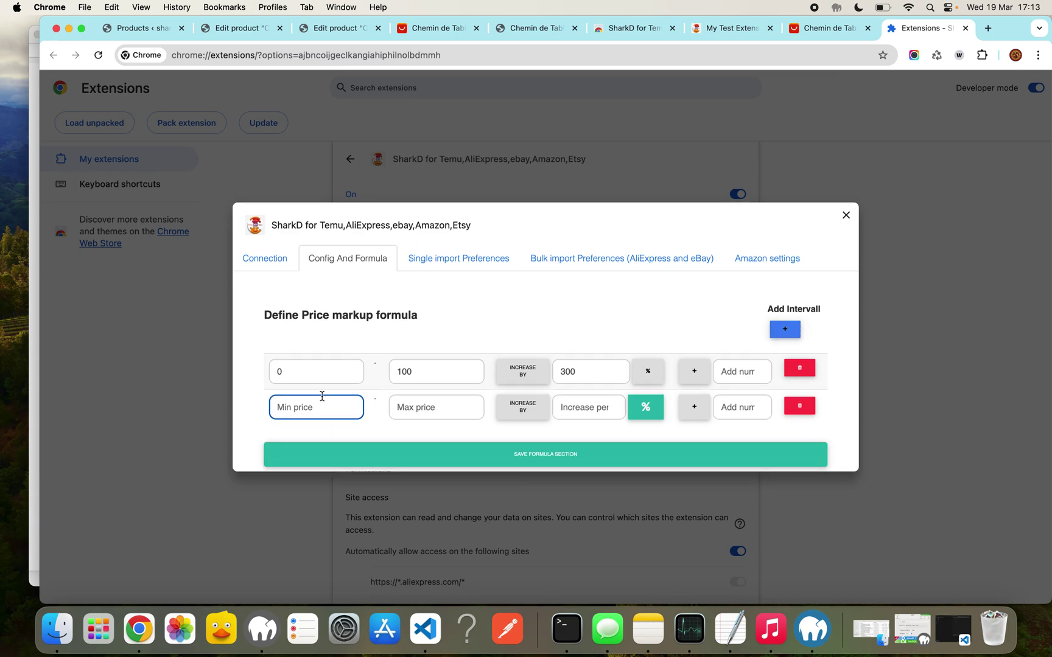
text(100)
key(Tab)
text(200)
key(Tab)
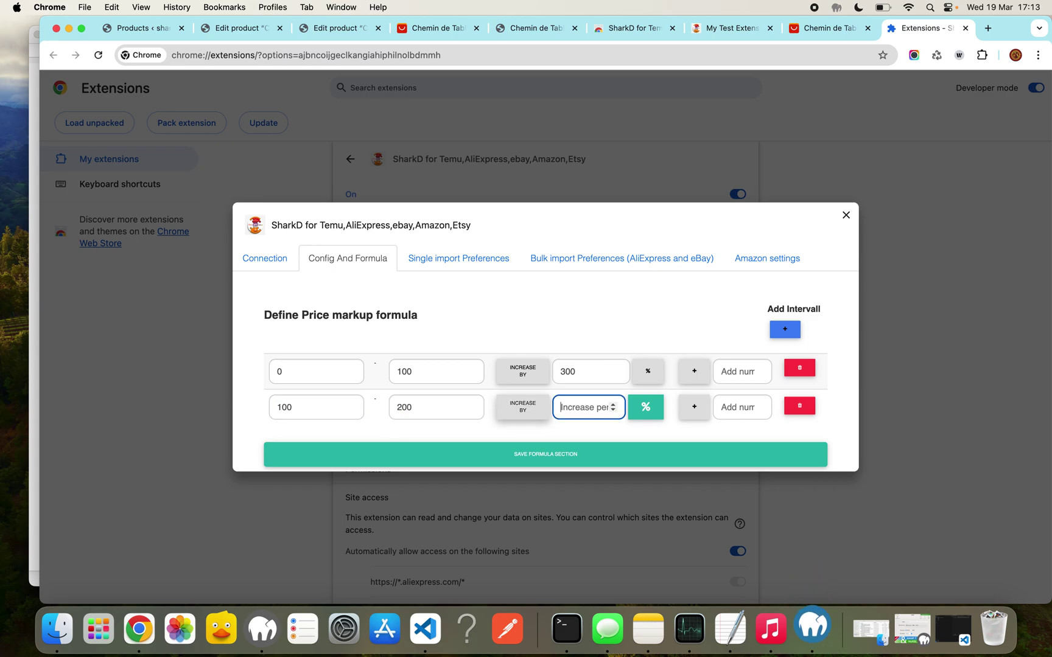
text(50)
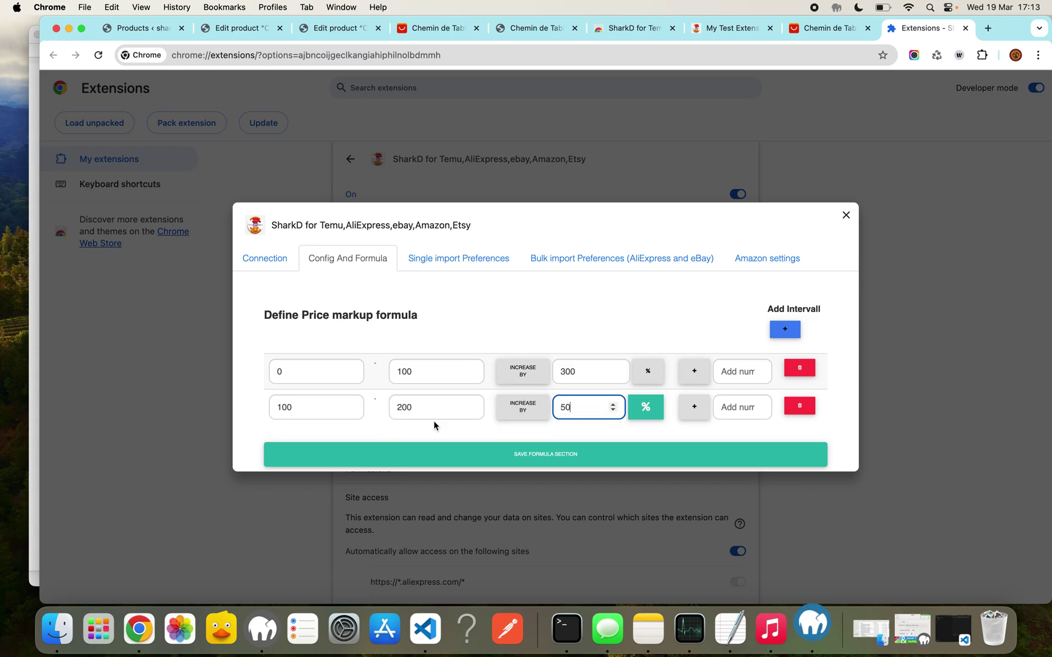
click(645, 462)
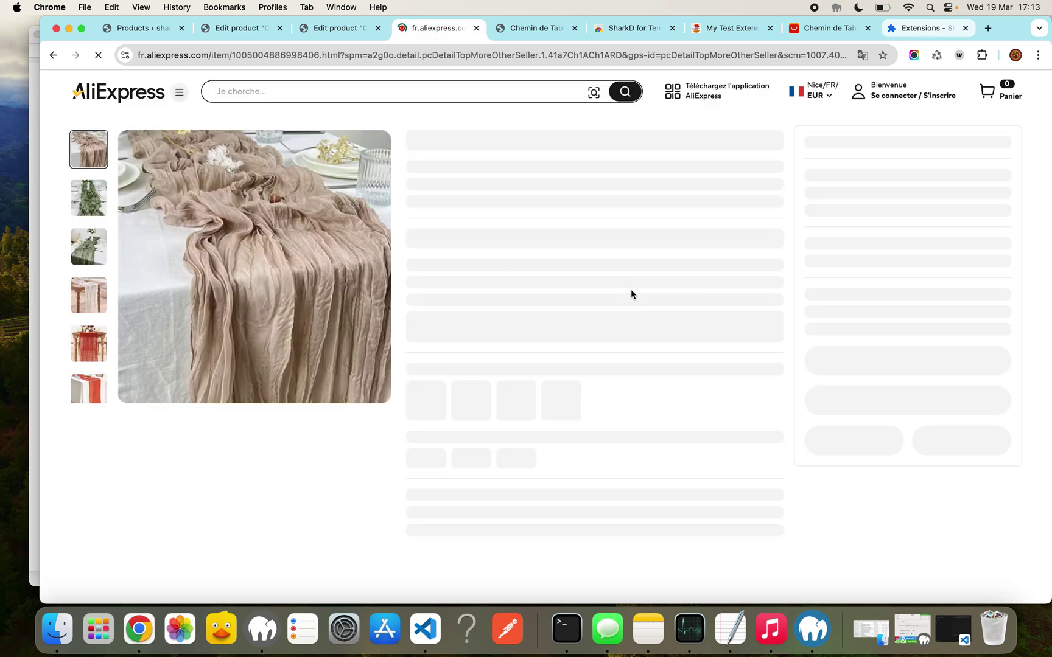
scroll(687, 381, down, 1)
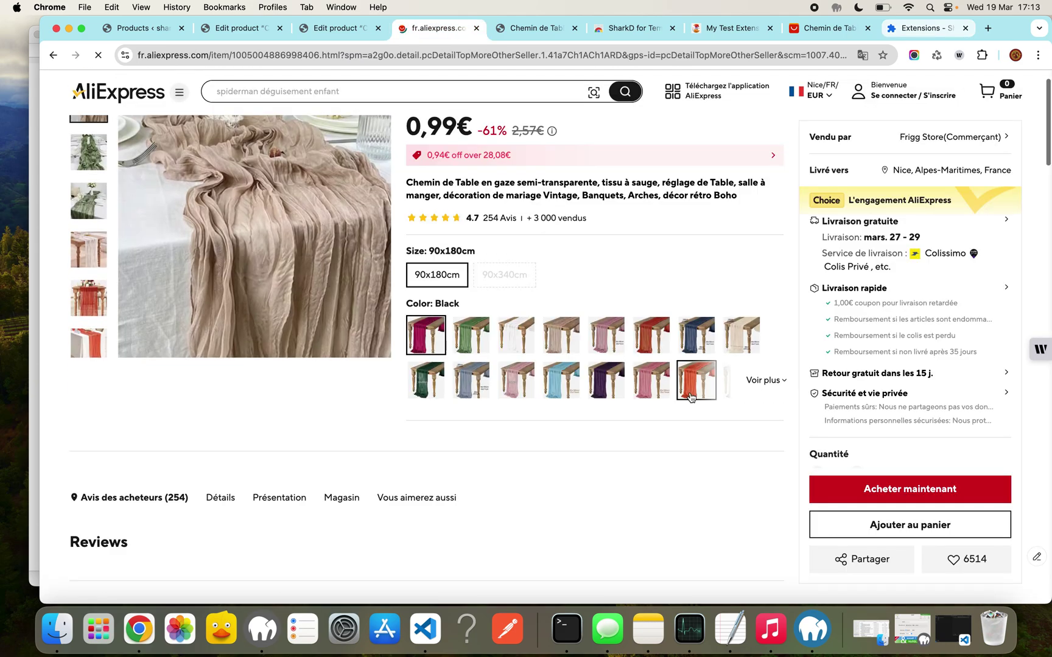
scroll(696, 307, down, 3)
scroll(694, 310, down, 3)
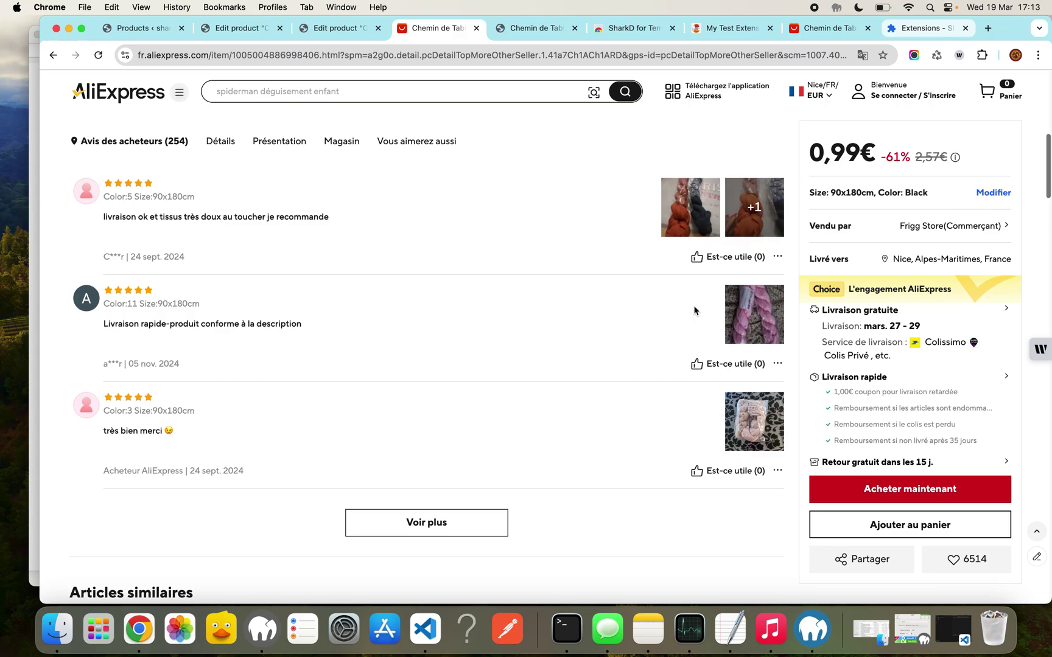
scroll(695, 311, down, 5)
scroll(694, 311, down, 5)
scroll(695, 311, down, 10)
scroll(695, 312, down, 5)
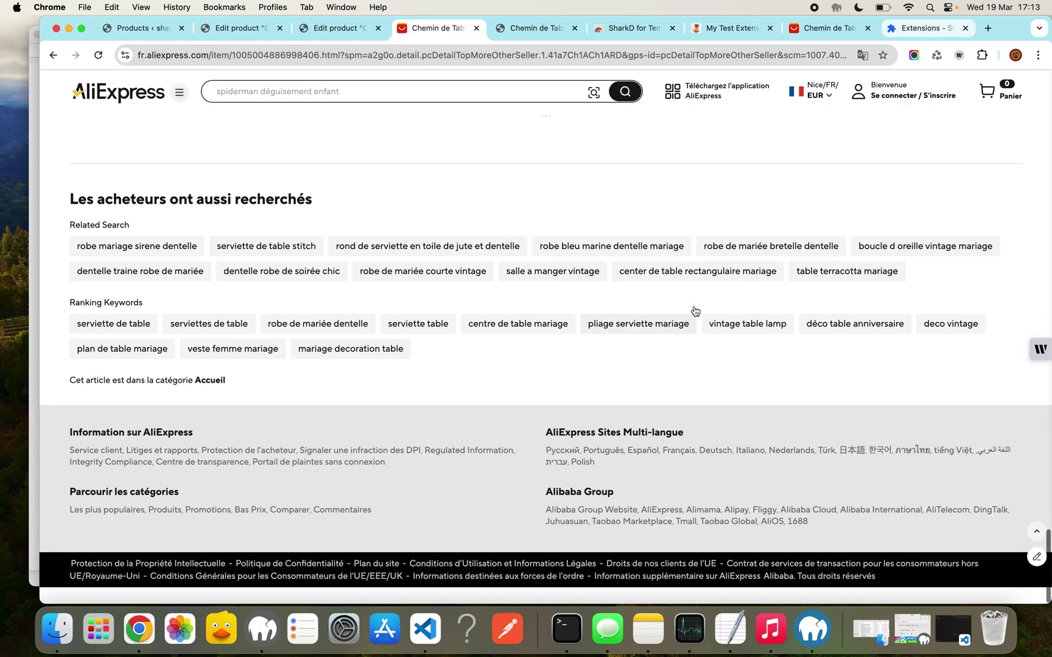
scroll(694, 311, up, 10)
scroll(695, 311, down, 2)
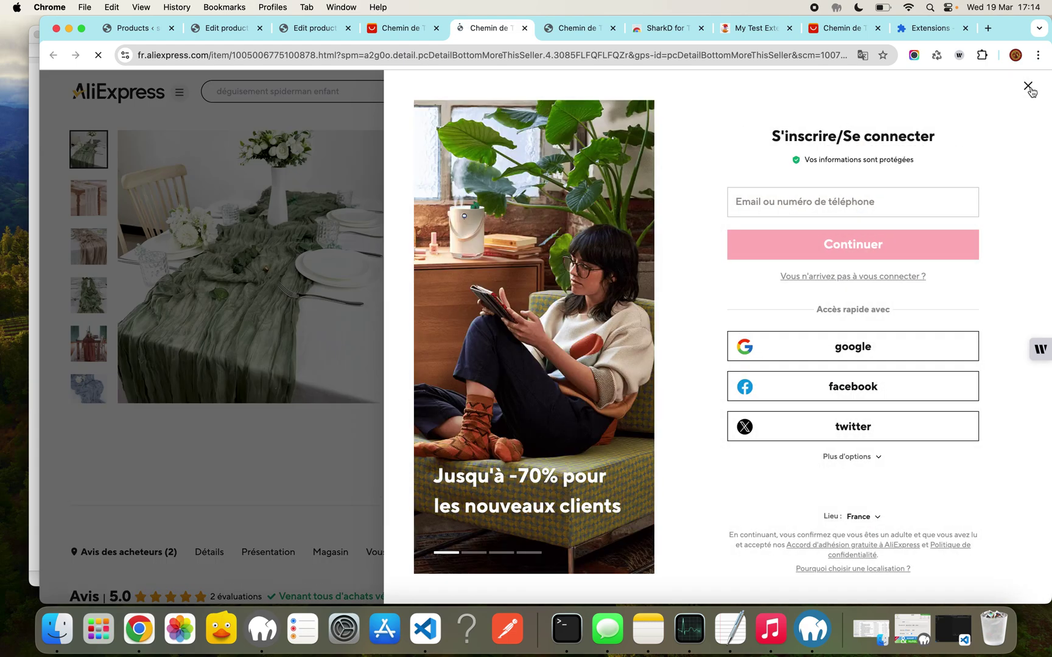
Check the sage table runner's variation prices with the +300% markup, then close the import preview.
key(Escape)
click(582, 183)
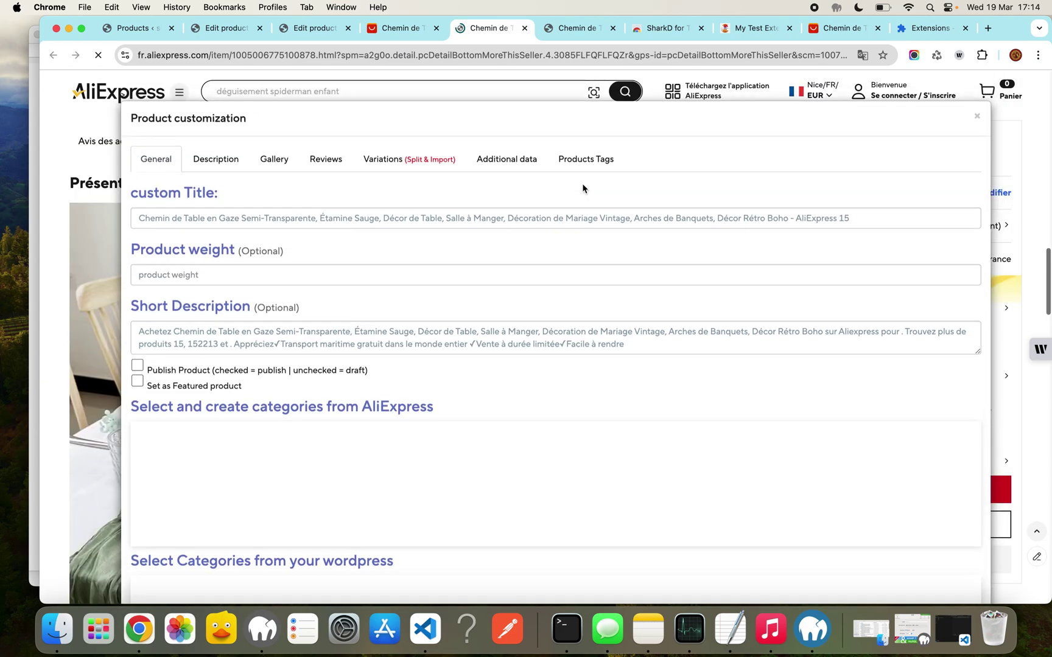
click(412, 165)
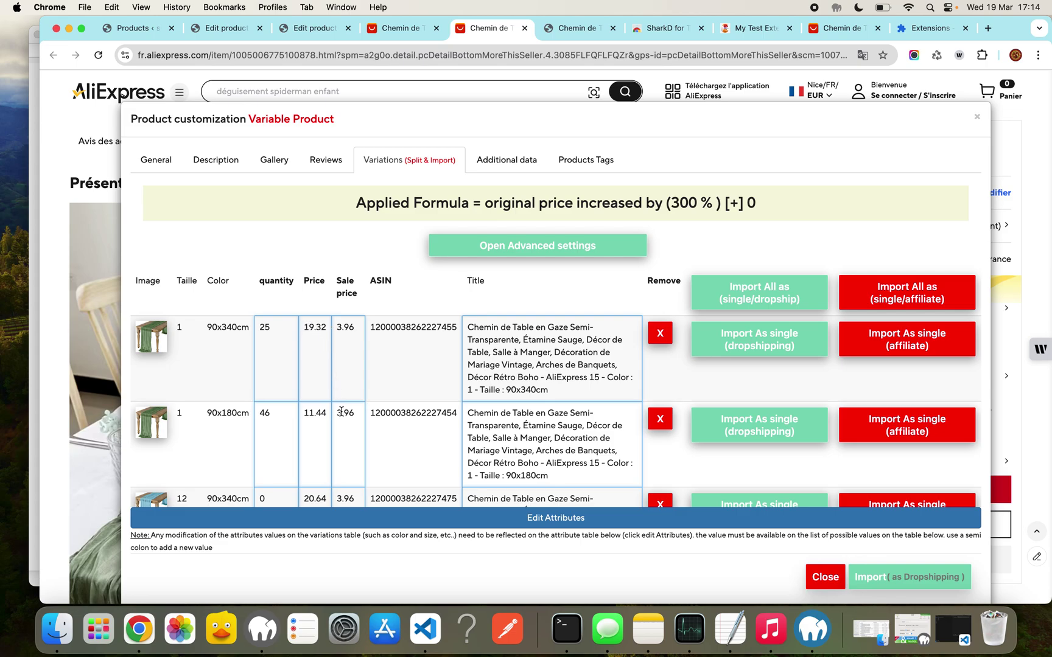
click(826, 577)
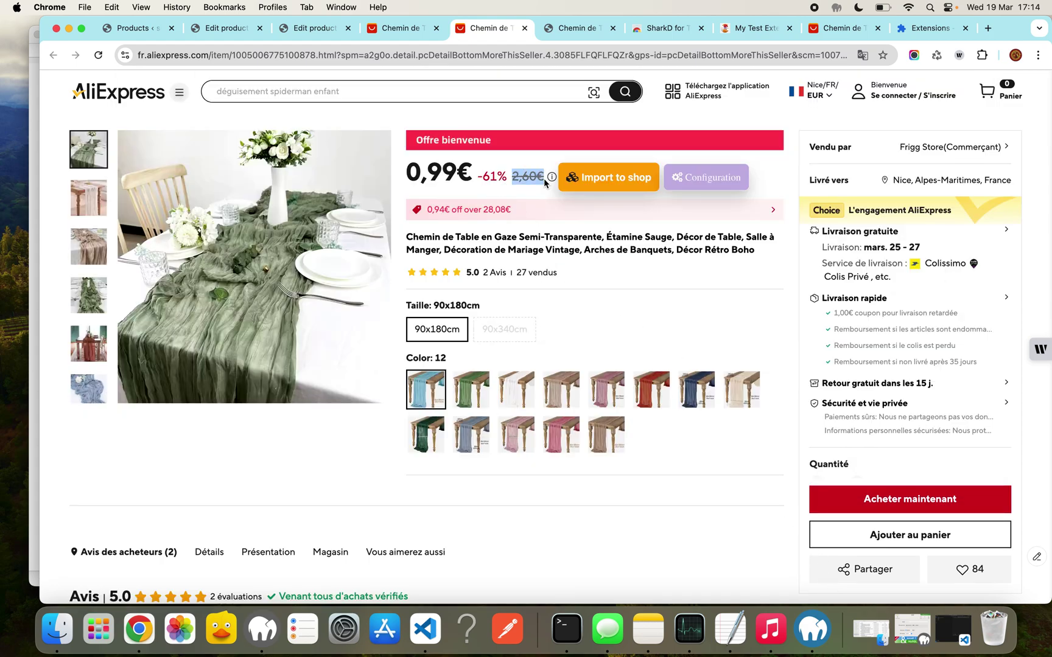
Select the product's sale price and review SharkD's single import preferences.
drag(474, 175, 424, 174)
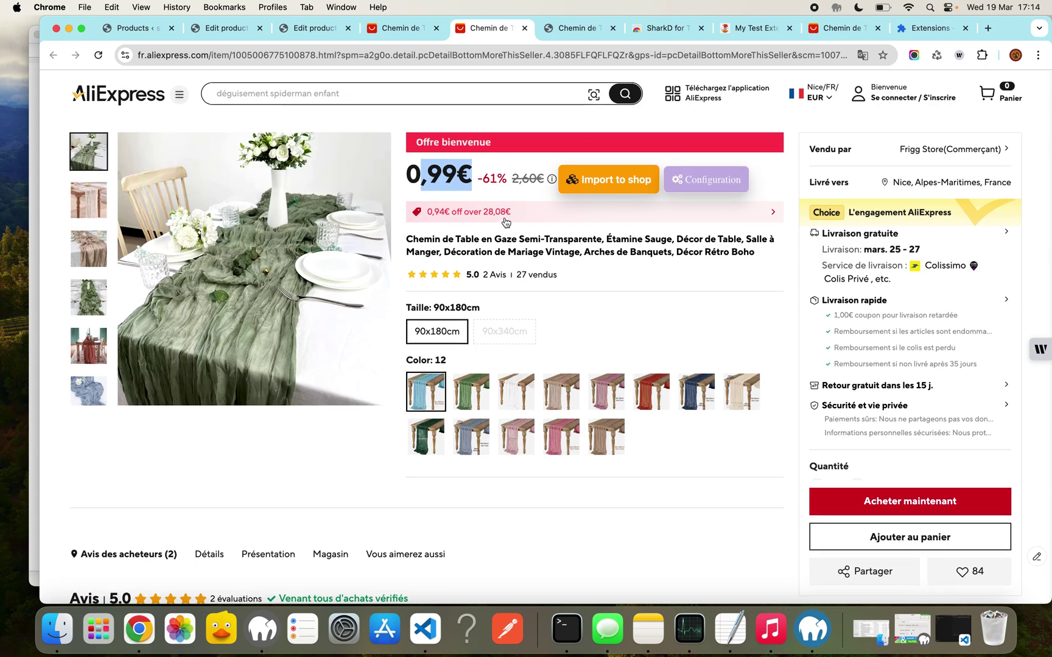
click(925, 28)
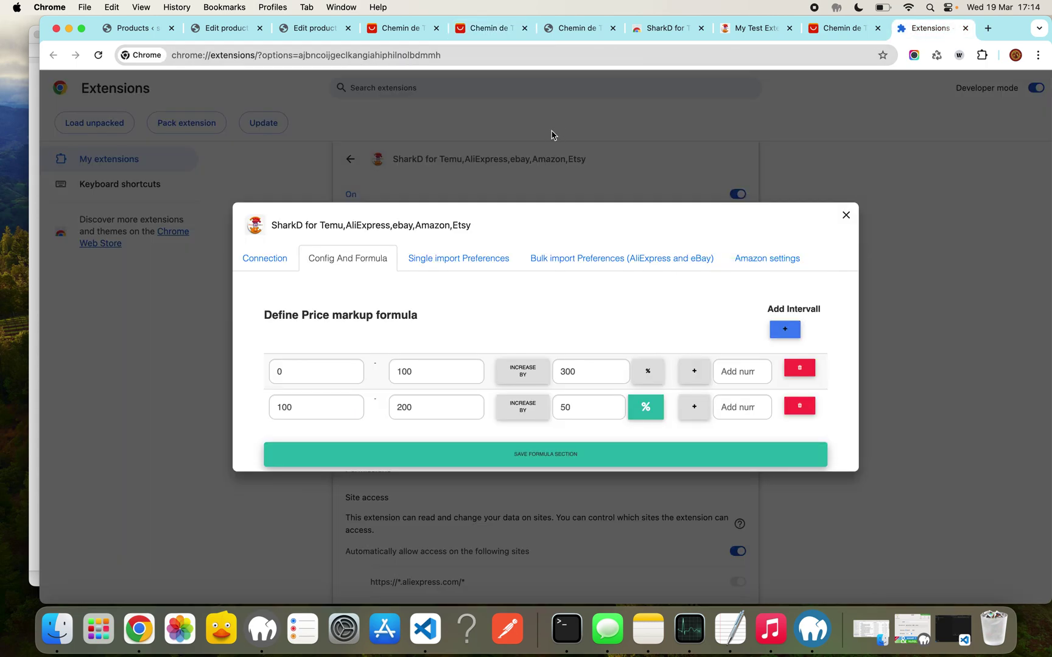
click(458, 257)
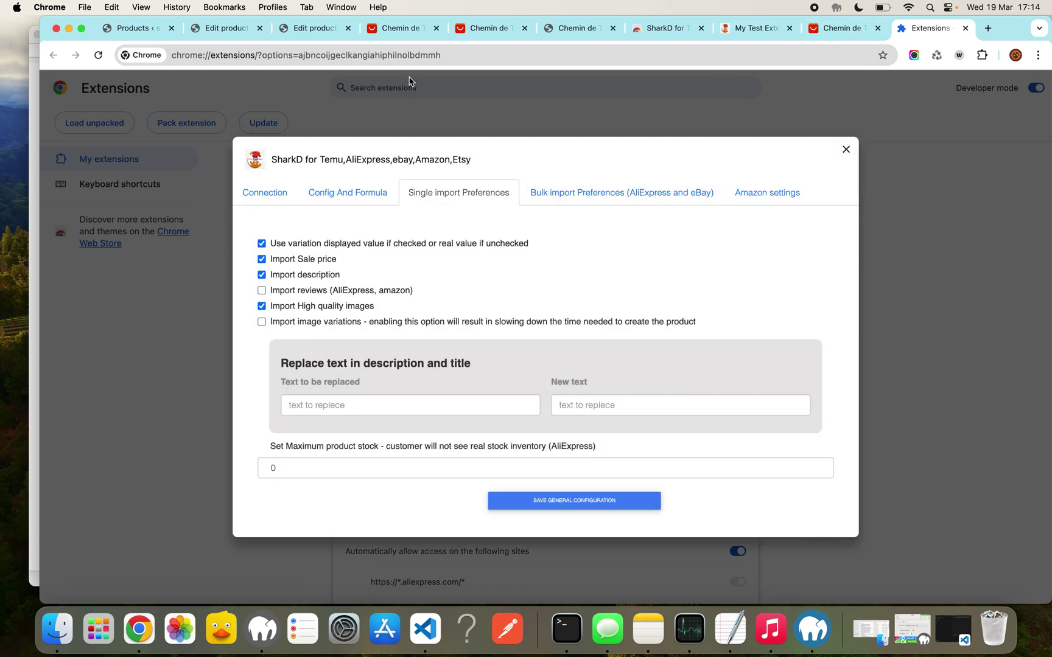
click(990, 33)
text(temu)
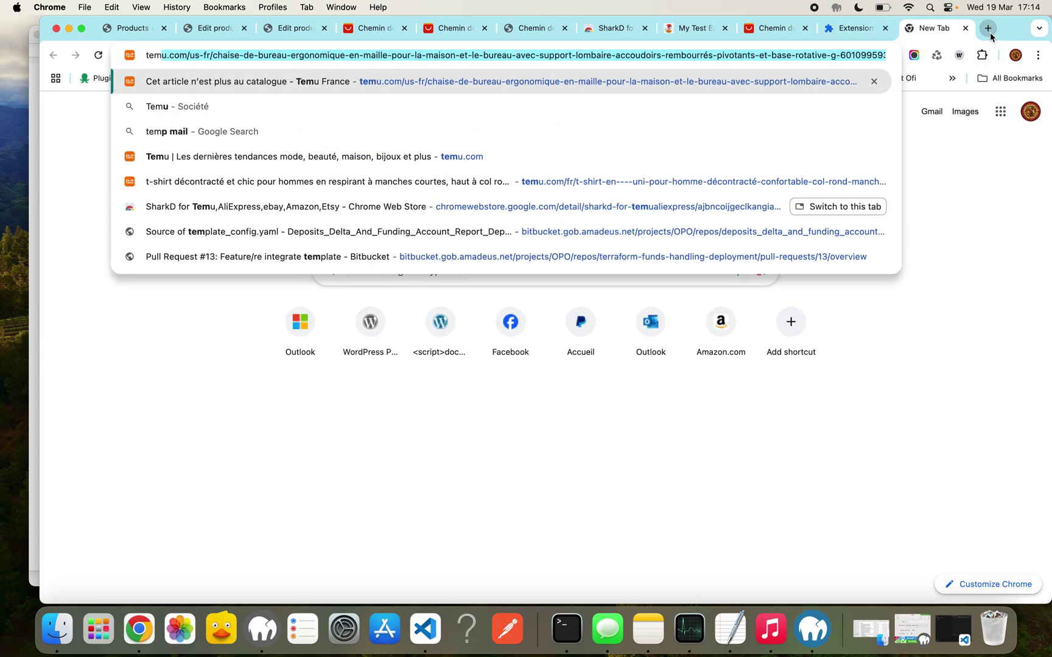
Trim the unavailable Temu chair link down to temu.com and go to the Temu home page.
key(Return)
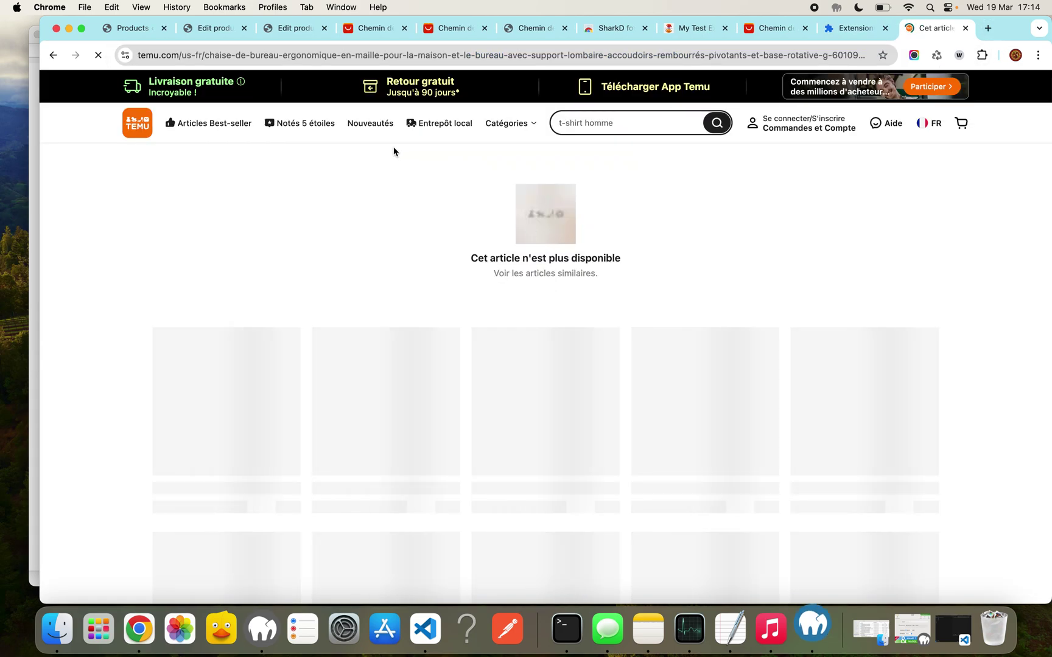
click(188, 55)
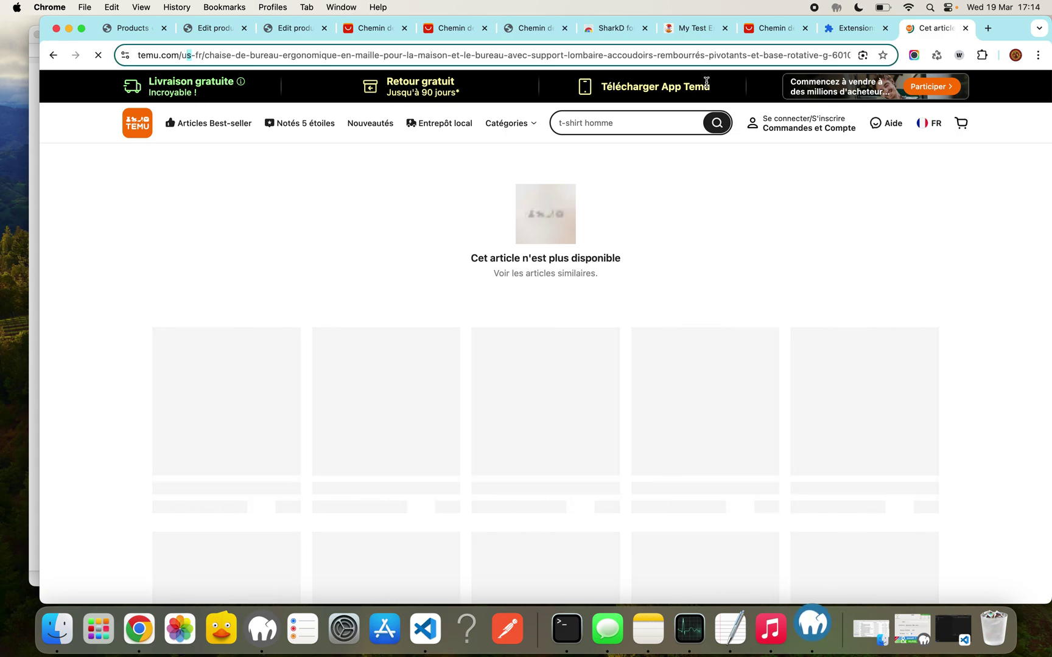
key(super+shift+Right)
key(BackSpace)
key(Return)
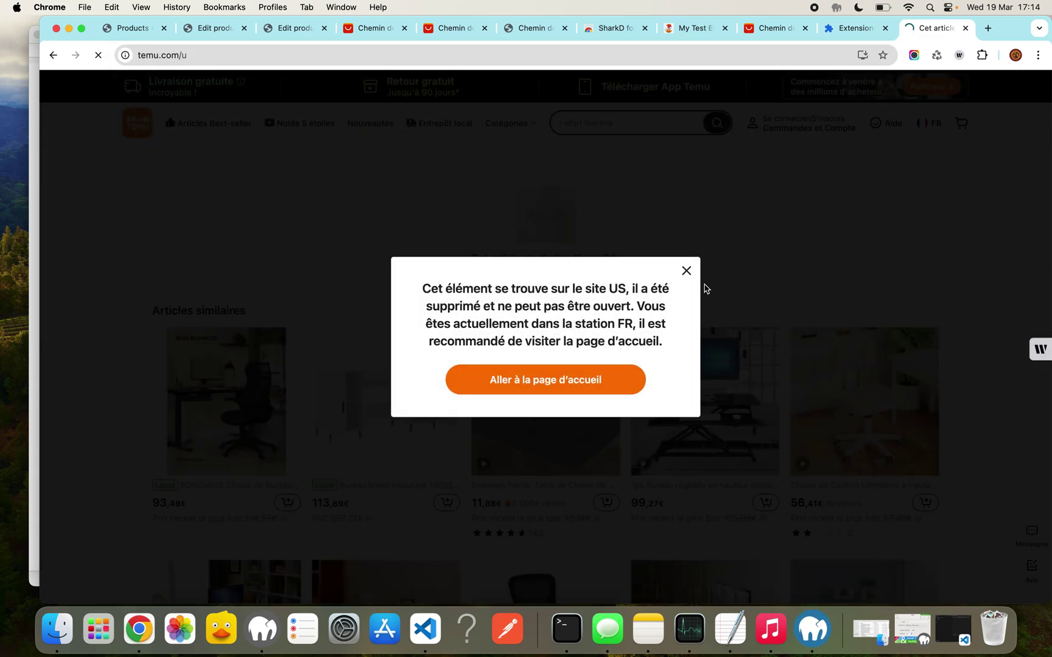
click(687, 271)
scroll(560, 392, down, 5)
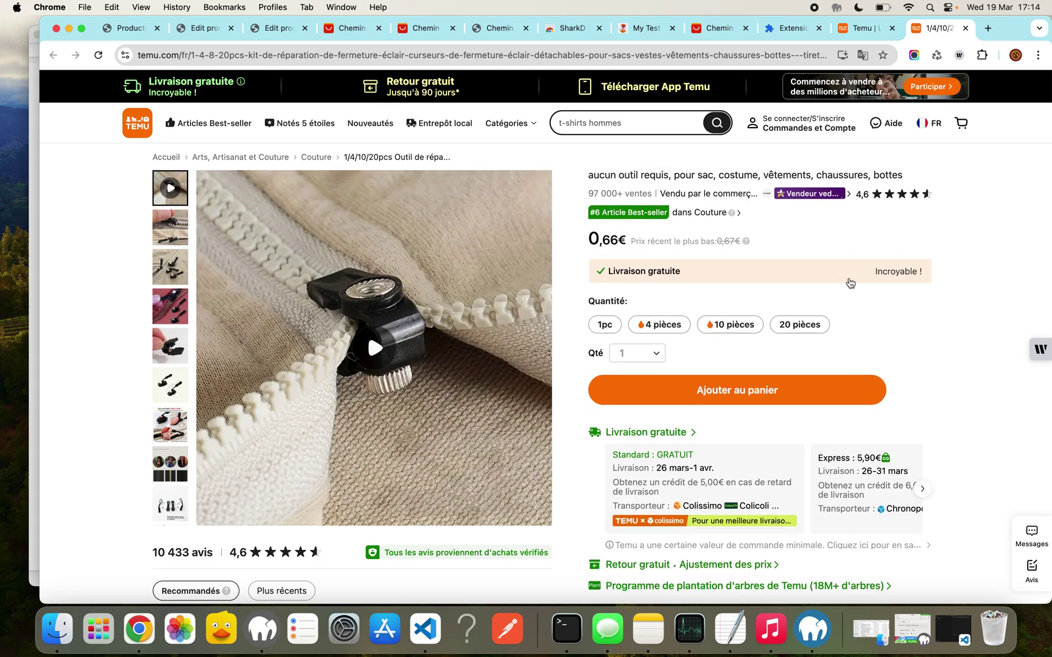
Review the zipper kit's description and 1pc variation at 2.64, then import as dropshipping.
click(822, 260)
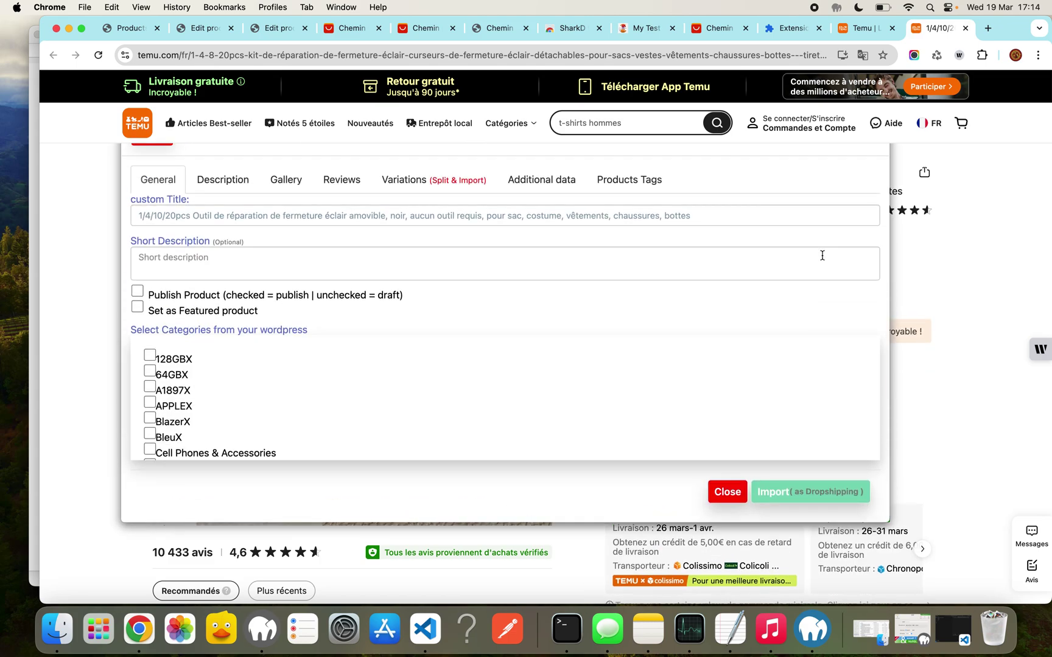
click(223, 179)
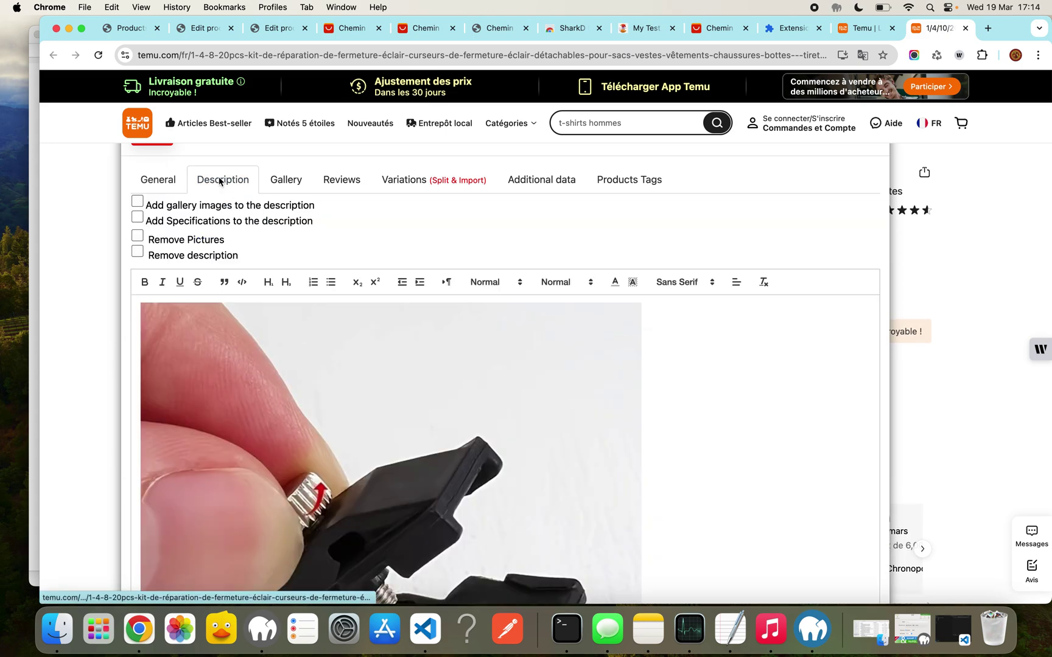
click(288, 183)
click(342, 179)
click(407, 180)
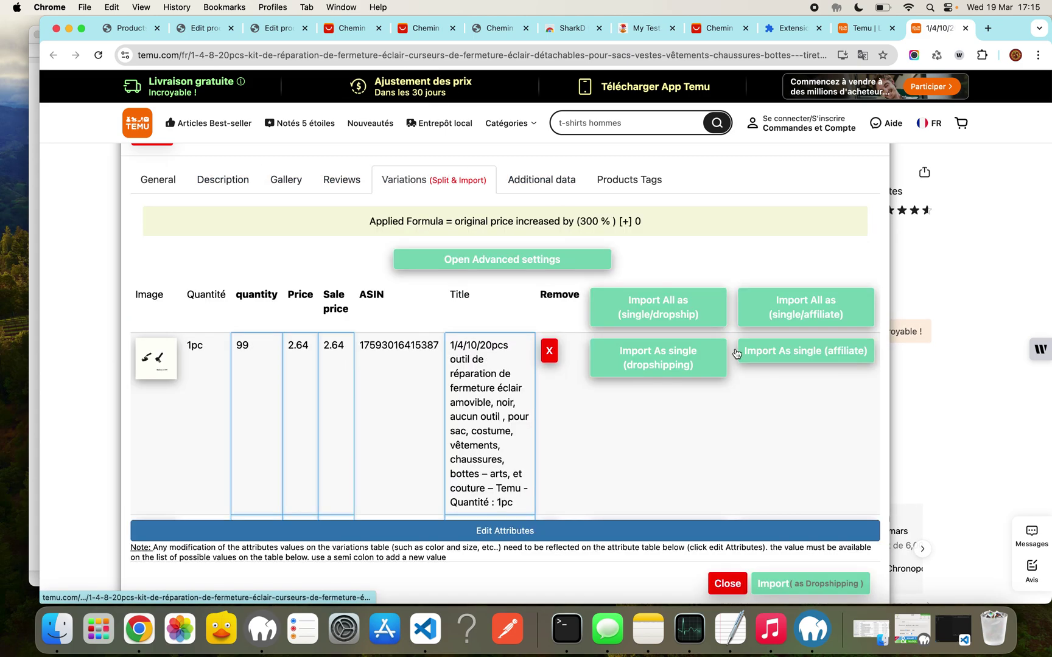
click(822, 585)
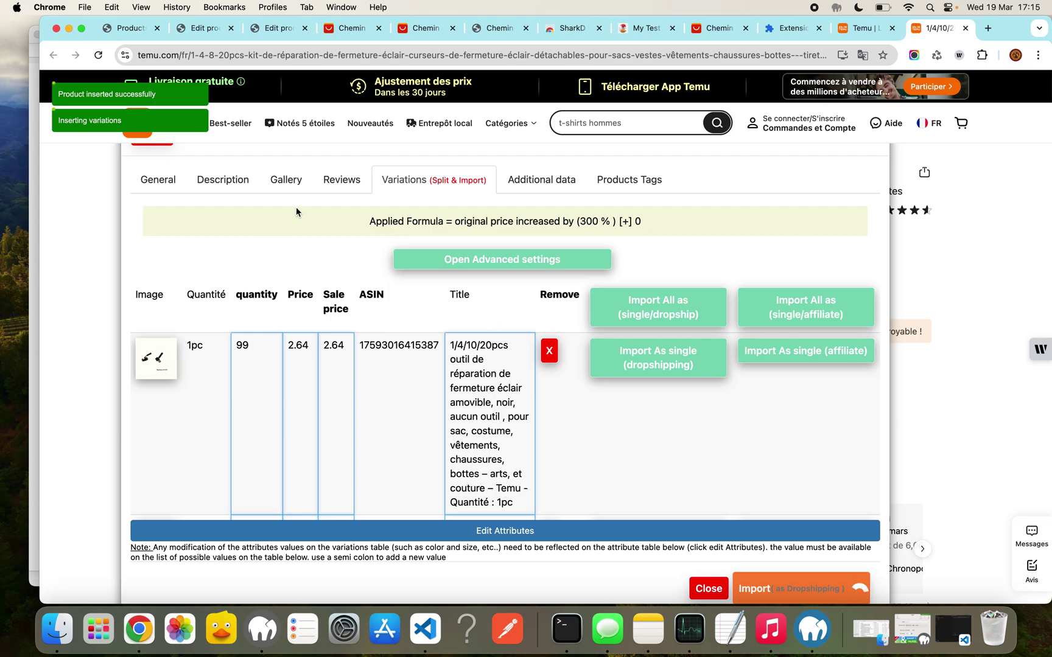
Reload All Products so the Temu zipper repair kit appears as a draft priced $2.64–$8.20.
click(131, 28)
scroll(82, 164, up, 2)
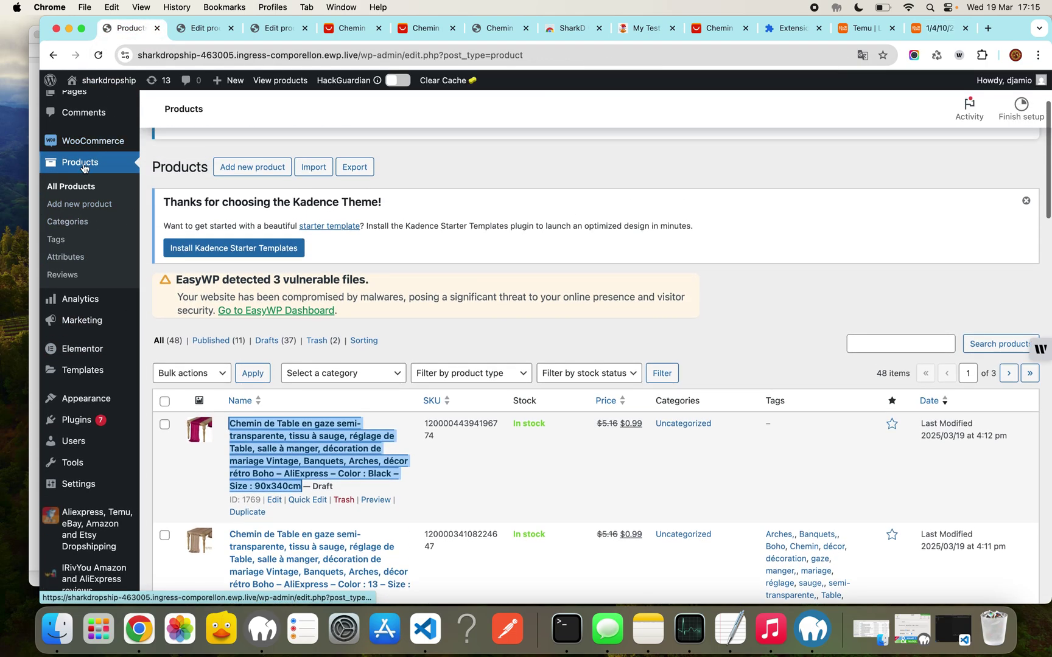
click(82, 172)
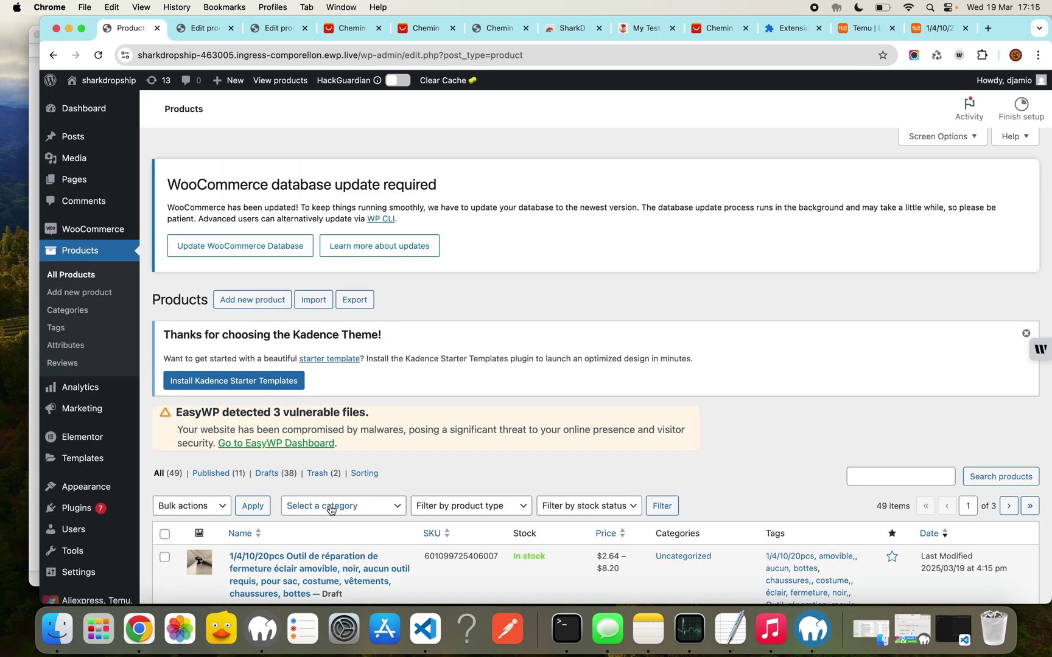
scroll(327, 457, down, 2)
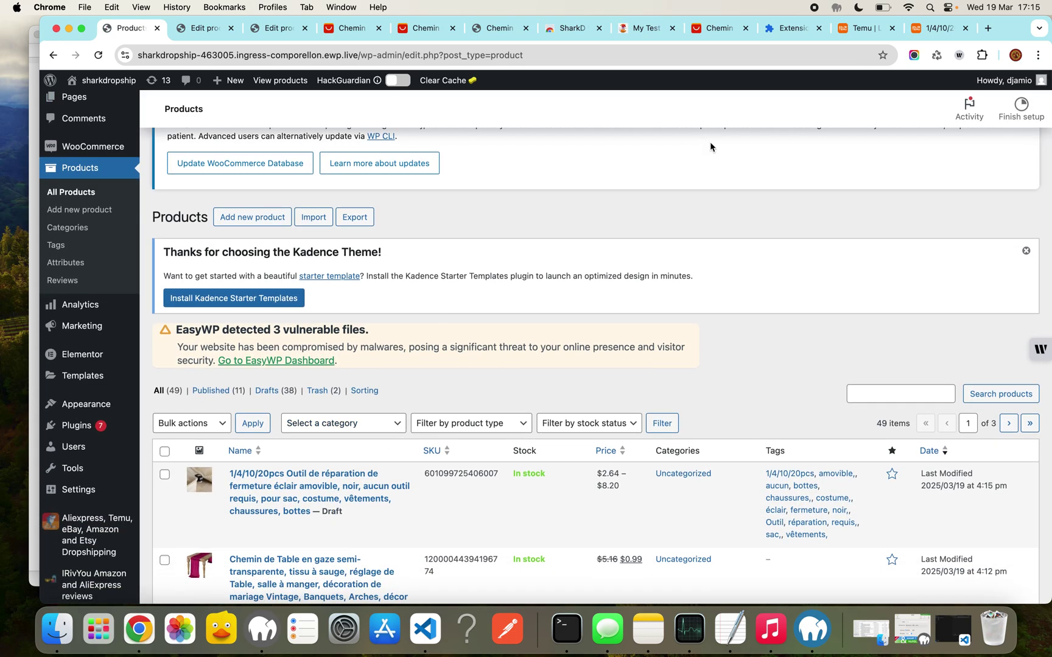